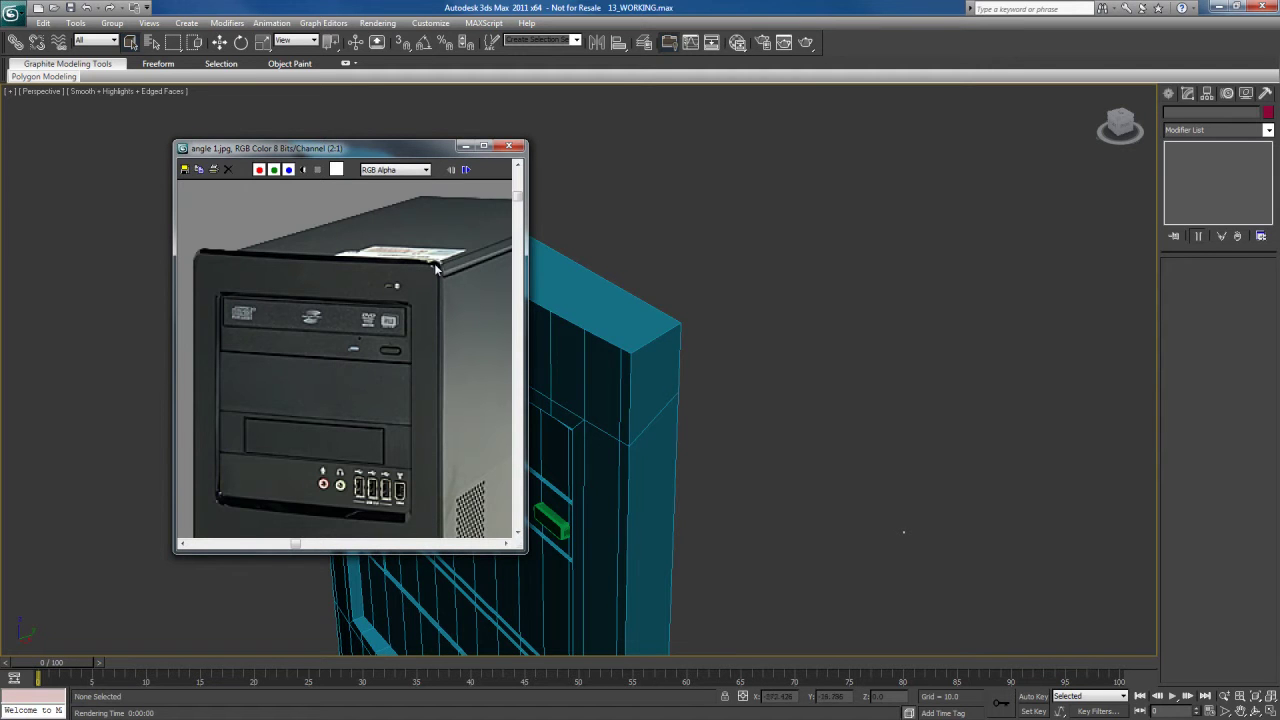
# - Minimize the reference photo and open the computer case's front panel for edge editing
pyautogui.click(465, 146)
pyautogui.keyDown('alt'); pyautogui.moveTo(678, 404); pyautogui.dragTo(611, 402, button='middle'); pyautogui.keyUp('alt')
pyautogui.click(586, 401)
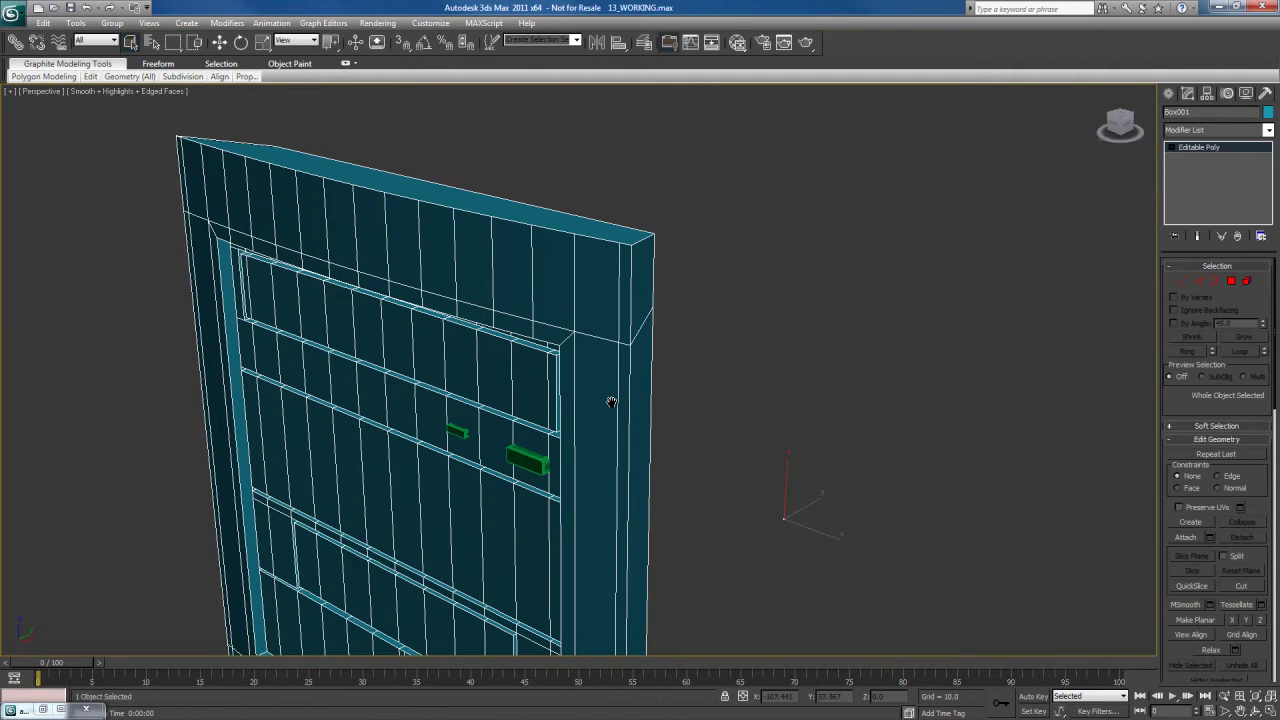
pyautogui.press('2')
pyautogui.keyDown('alt'); pyautogui.moveTo(681, 392); pyautogui.dragTo(622, 375, button='middle'); pyautogui.keyUp('alt')
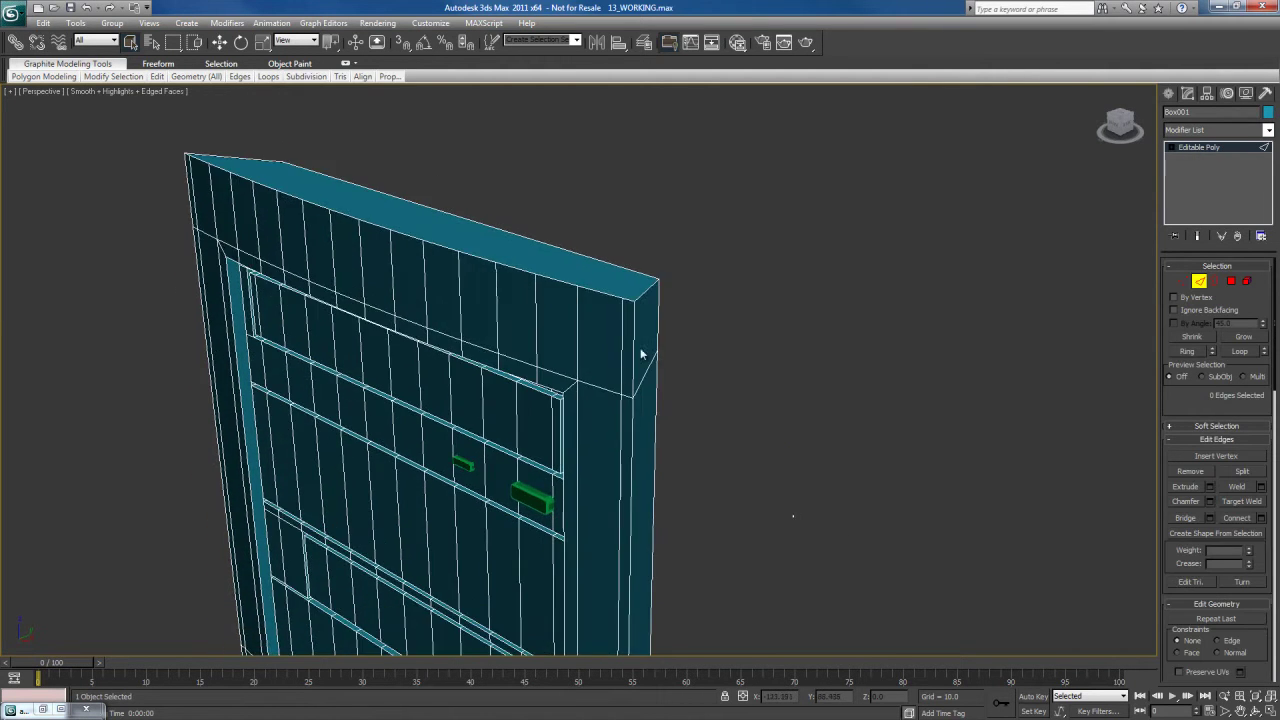
pyautogui.click(622, 340)
pyautogui.keyDown('alt'); pyautogui.moveTo(622, 440); pyautogui.dragTo(688, 405, button='middle'); pyautogui.keyUp('alt')
pyautogui.moveTo(698, 355); pyautogui.dragTo(670, 383, button='middle')
pyautogui.keyDown('ctrl'); pyautogui.click(653, 352); pyautogui.keyUp('ctrl')
pyautogui.moveTo(688, 477); pyautogui.dragTo(692, 155, button='middle')
pyautogui.moveTo(704, 412); pyautogui.dragTo(678, 323, button='middle')
pyautogui.keyDown('ctrl'); pyautogui.click(641, 383); pyautogui.keyUp('ctrl')
pyautogui.keyDown('alt'); pyautogui.moveTo(641, 383); pyautogui.dragTo(657, 362, button='middle'); pyautogui.keyUp('alt')
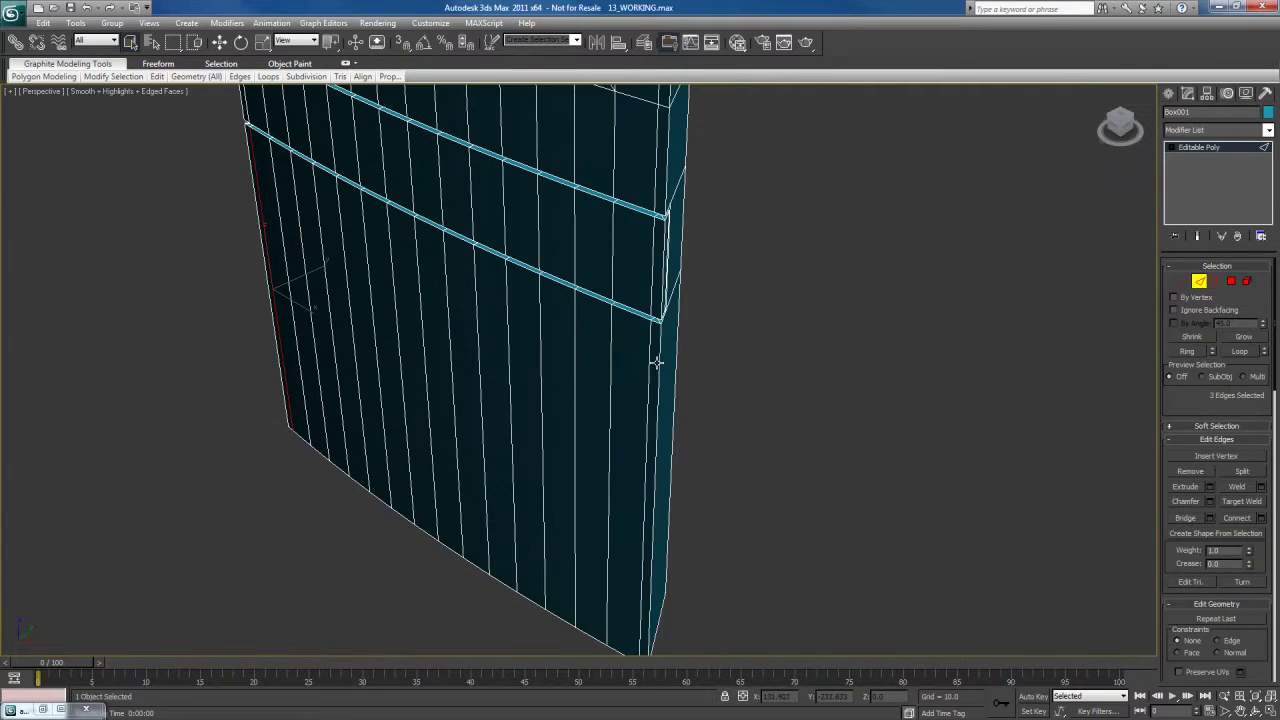
pyautogui.keyDown('ctrl'); pyautogui.click(650, 356); pyautogui.keyUp('ctrl')
pyautogui.click(1240, 351)
pyautogui.keyDown('alt'); pyautogui.moveTo(694, 257); pyautogui.dragTo(670, 300, button='middle'); pyautogui.keyUp('alt')
pyautogui.scroll(3, 660, 320)
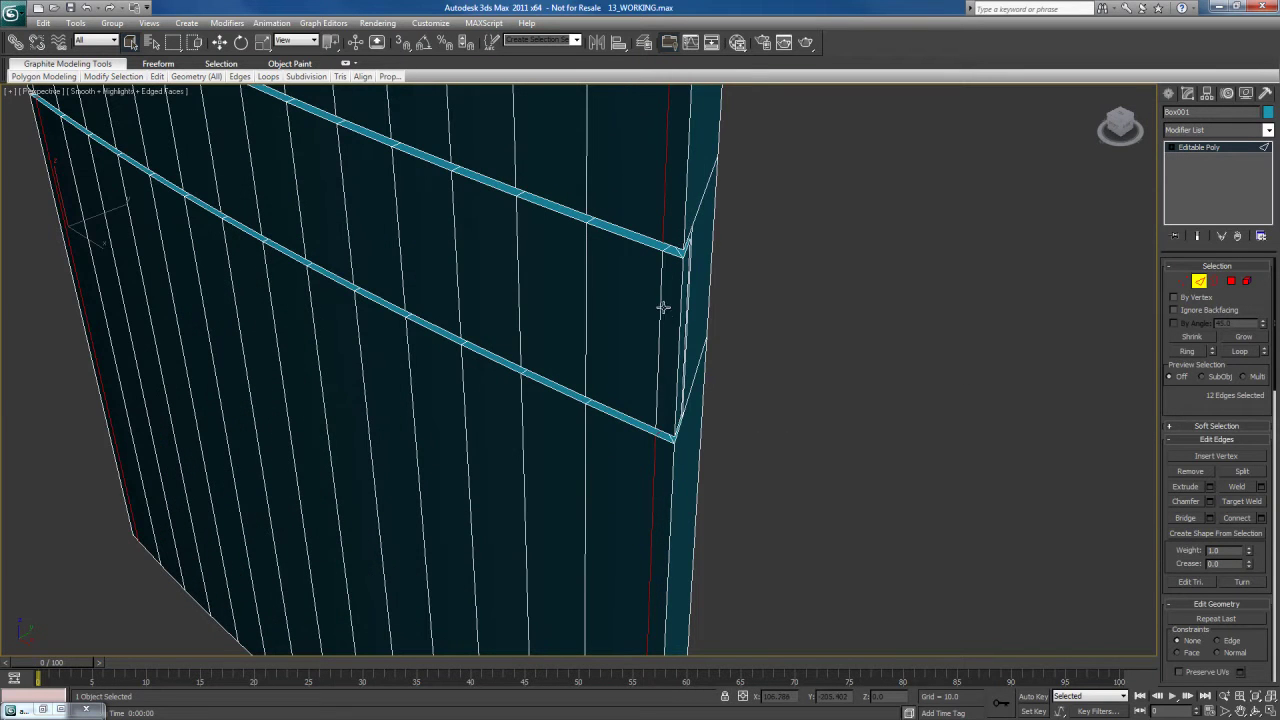
pyautogui.keyDown('ctrl'); pyautogui.click(658, 304); pyautogui.keyUp('ctrl')
pyautogui.keyDown('alt'); pyautogui.moveTo(411, 286); pyautogui.dragTo(573, 330, button='middle'); pyautogui.keyUp('alt')
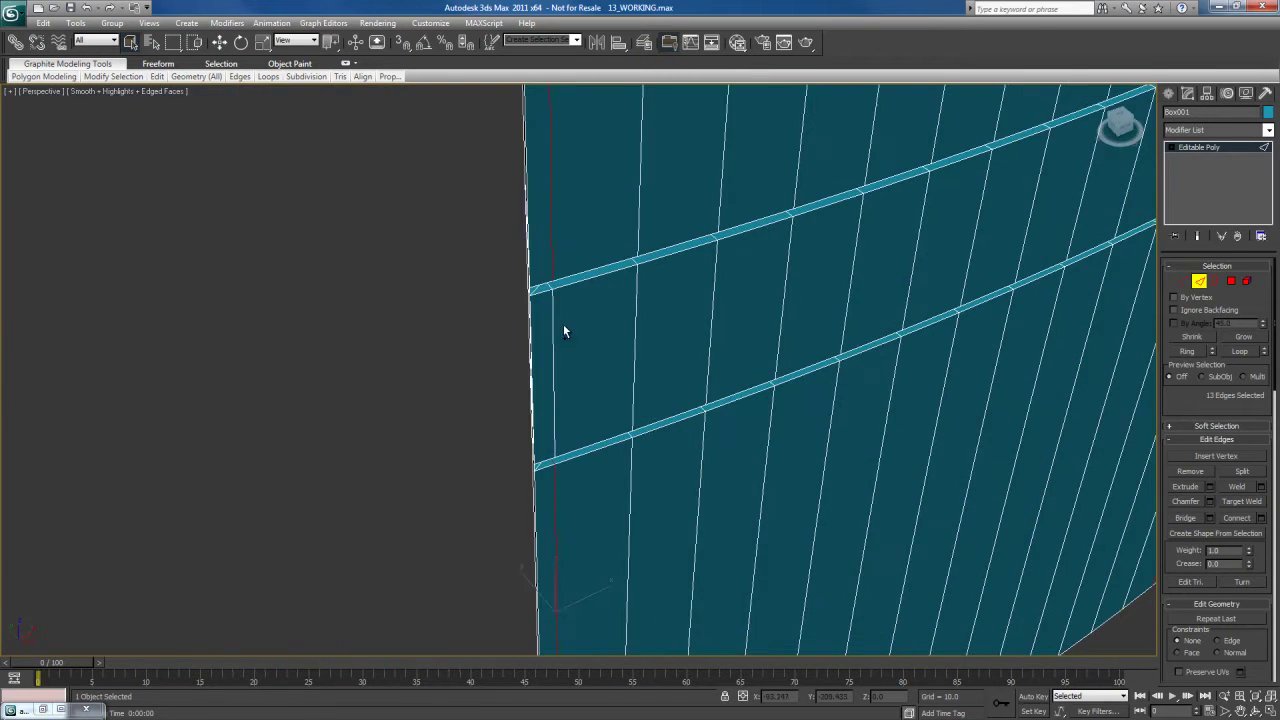
pyautogui.keyDown('ctrl'); pyautogui.click(552, 322); pyautogui.keyUp('ctrl')
pyautogui.scroll(-5, 820, 370)
pyautogui.keyDown('alt'); pyautogui.moveTo(728, 362); pyautogui.dragTo(720, 390, button='middle'); pyautogui.keyUp('alt')
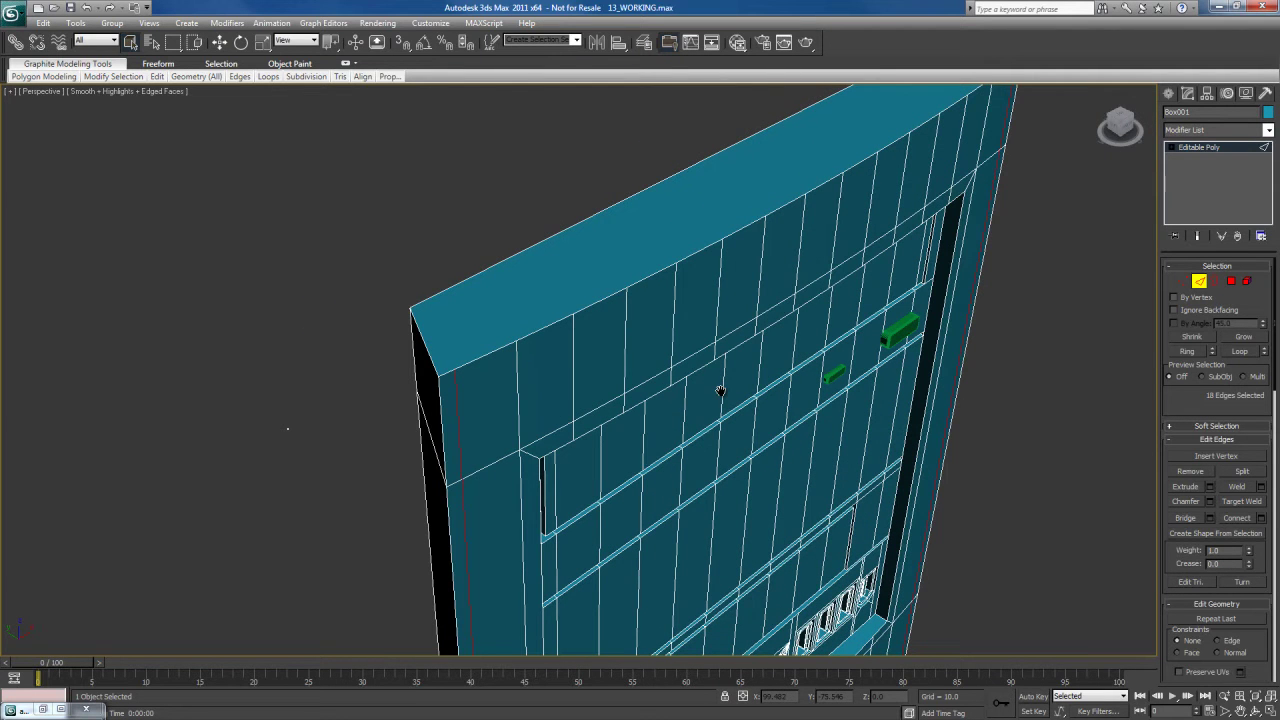
pyautogui.moveTo(657, 411)
pyautogui.mouseDown(button='middle')
pyautogui.moveTo(709, 391)
pyautogui.moveTo(669, 393)
pyautogui.mouseUp(button='middle')
pyautogui.scroll(-2, 709, 387)
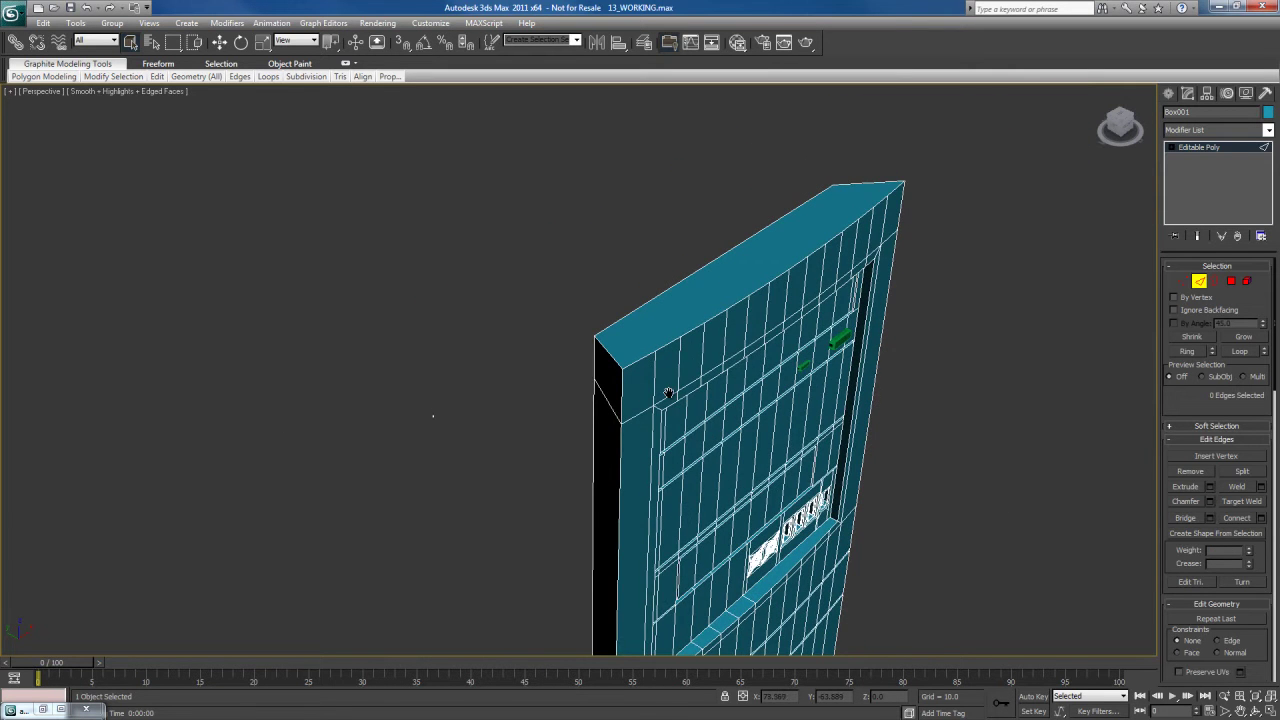
# - Select the four short depth edges at the outer corners of the front panel
pyautogui.scroll(2, 668, 393)
pyautogui.click(611, 340)
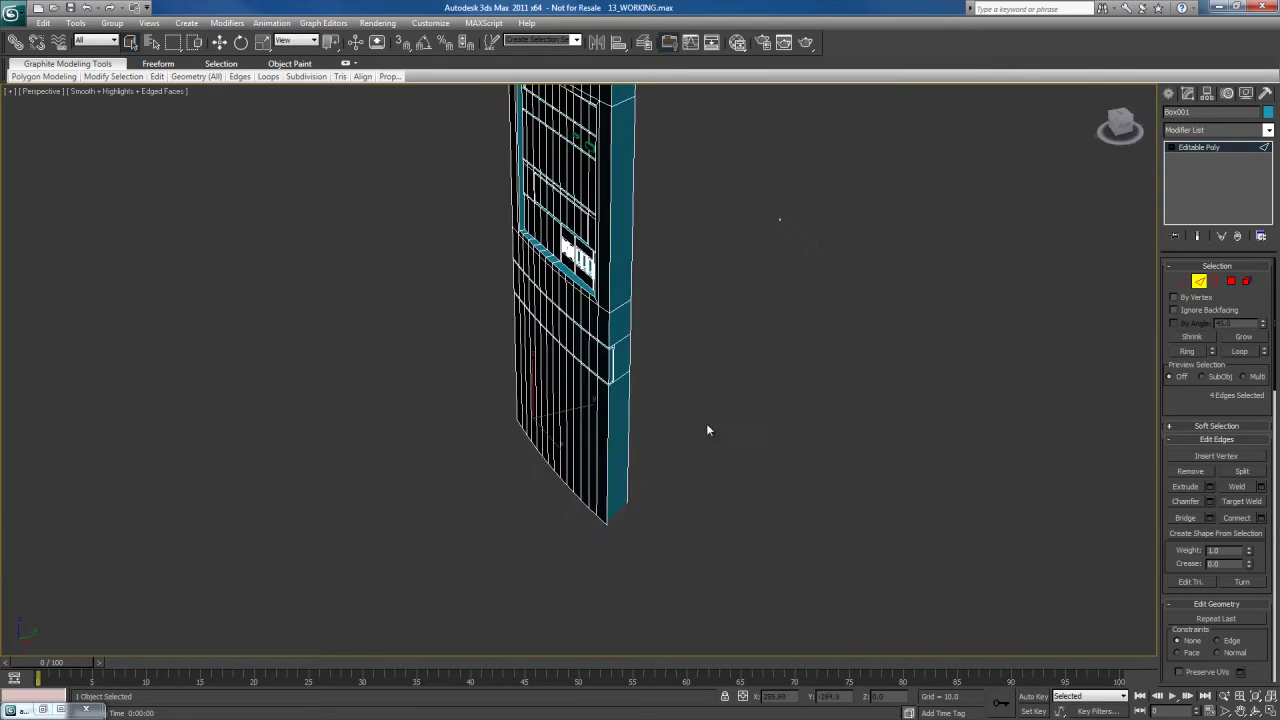
pyautogui.scroll(-2, 703, 454)
pyautogui.moveTo(709, 429); pyautogui.dragTo(775, 503, button='middle')
pyautogui.scroll(3, 684, 460)
pyautogui.scroll(2, 700, 508)
pyautogui.keyDown('alt'); pyautogui.moveTo(669, 510); pyautogui.dragTo(688, 362, button='middle'); pyautogui.keyUp('alt')
# - Chamfer the four corner edges by about 5.016 with 8 segments to round the panel's corners
pyautogui.rightClick(690, 352)
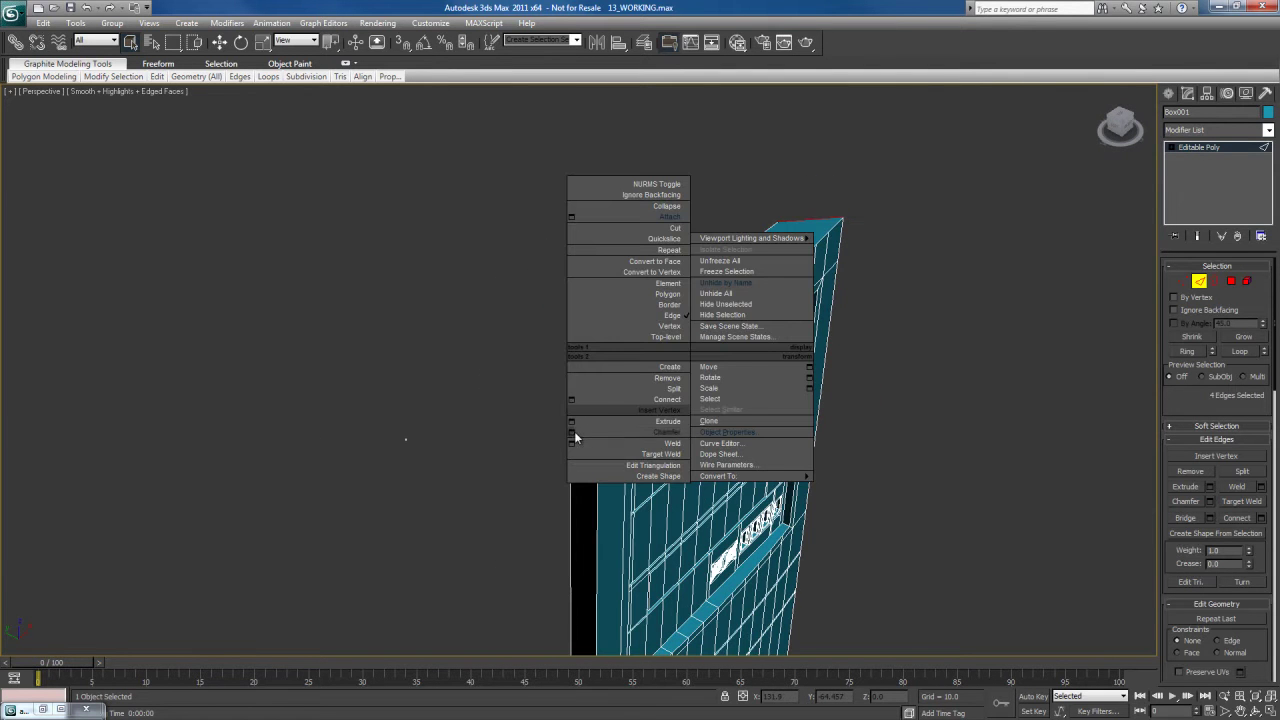
pyautogui.click(571, 433)
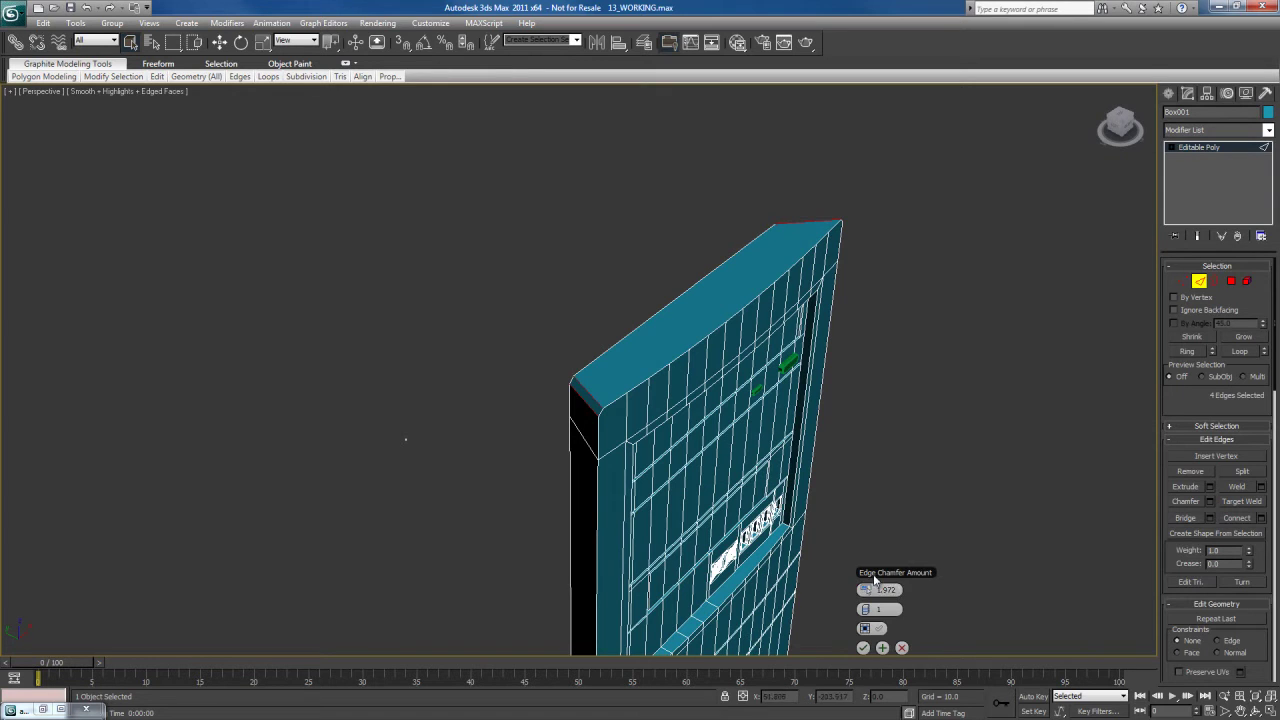
pyautogui.moveTo(872, 573); pyautogui.dragTo(1017, 295)
pyautogui.moveTo(949, 315); pyautogui.dragTo(923, 357, button='middle')
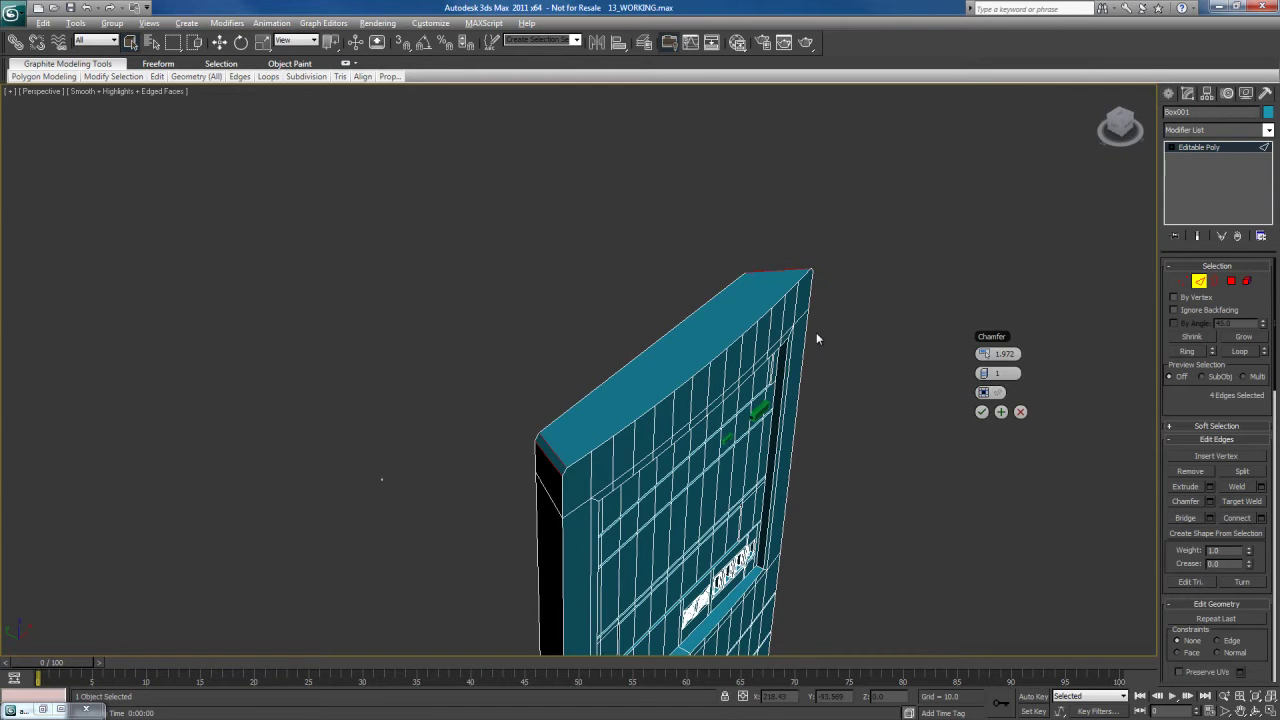
pyautogui.hotkey('alt', 'w')
pyautogui.moveTo(932, 508); pyautogui.dragTo(923, 524, button='middle')
pyautogui.moveTo(838, 249); pyautogui.dragTo(828, 329, button='middle')
pyautogui.scroll(-5, 828, 330)
pyautogui.moveTo(870, 135); pyautogui.dragTo(796, 514, button='middle')
pyautogui.moveTo(721, 284); pyautogui.dragTo(936, 187)
pyautogui.moveTo(746, 307); pyautogui.dragTo(863, 302, button='middle')
pyautogui.scroll(-2, 938, 299)
pyautogui.click(1110, 166)
# - Select the front outer vertical edges on both sides of the panel and extend them to full loops
pyautogui.moveTo(921, 525); pyautogui.dragTo(901, 483, button='middle')
pyautogui.hotkey('alt', 'w')
pyautogui.scroll(3, 901, 483)
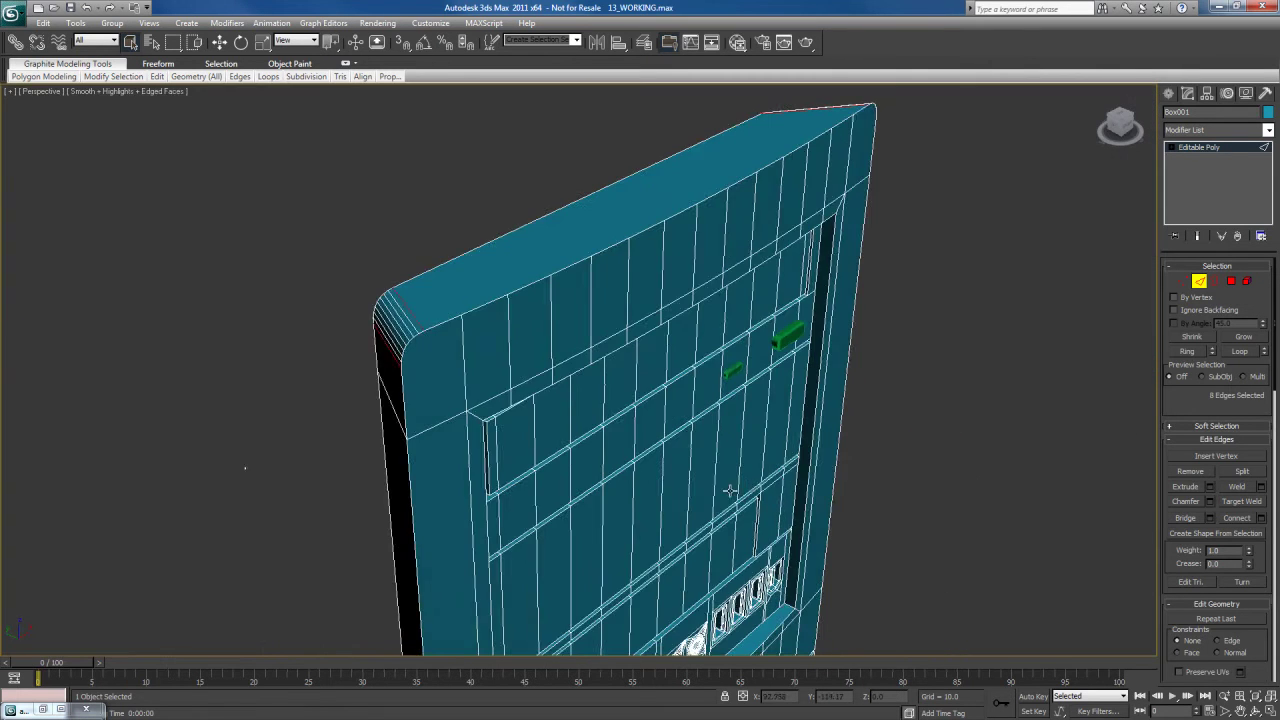
pyautogui.moveTo(670, 491); pyautogui.dragTo(760, 503, button='middle')
pyautogui.moveTo(712, 432); pyautogui.dragTo(719, 408, button='middle')
pyautogui.scroll(-3, 719, 408)
pyautogui.moveTo(705, 477); pyautogui.dragTo(722, 411, button='middle')
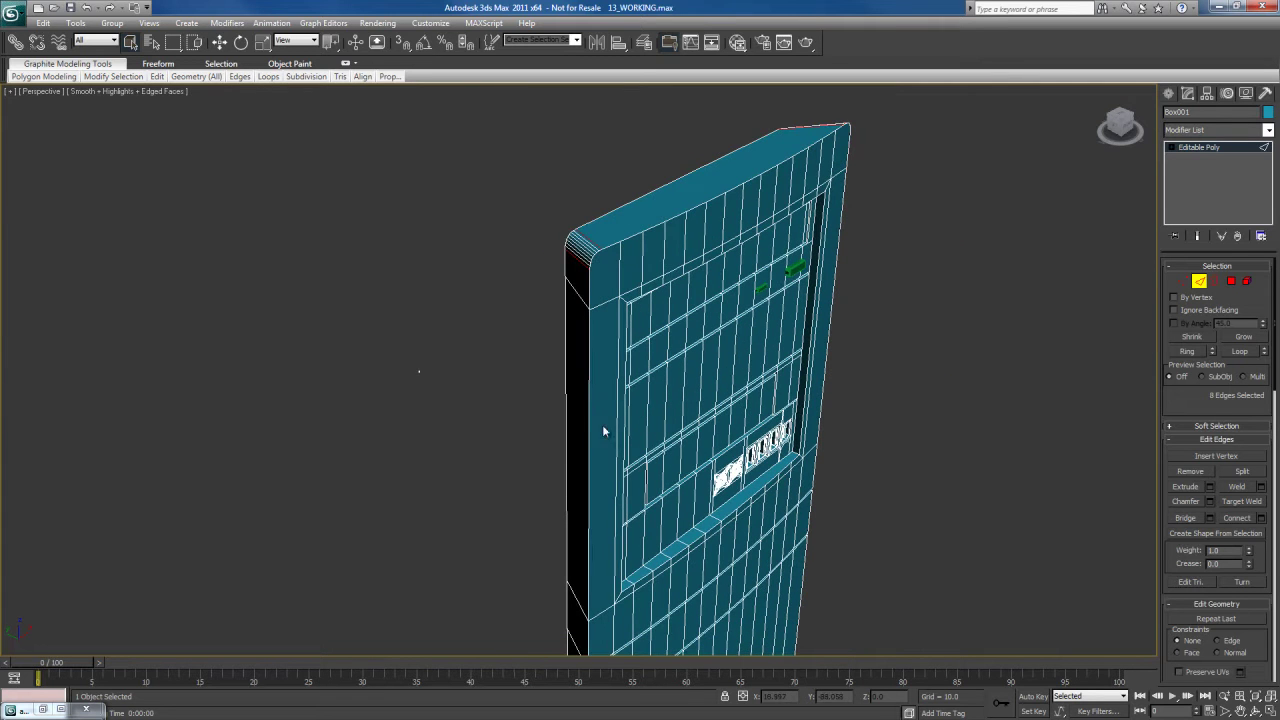
pyautogui.click(588, 424)
pyautogui.moveTo(741, 490); pyautogui.dragTo(723, 490, button='middle')
pyautogui.click(1238, 351)
pyautogui.keyDown('alt'); pyautogui.moveTo(800, 405); pyautogui.dragTo(723, 369, button='middle'); pyautogui.keyUp('alt')
pyautogui.keyDown('ctrl'); pyautogui.click(631, 357); pyautogui.keyUp('ctrl')
pyautogui.click(1239, 351)
# - Add the remaining top and corner edges of the panel's front outer rim to the selection, using wireframe display while picking
pyautogui.keyDown('alt'); pyautogui.moveTo(746, 511); pyautogui.dragTo(672, 480, button='middle'); pyautogui.keyUp('alt')
pyautogui.scroll(-5, 672, 480)
pyautogui.moveTo(658, 285); pyautogui.dragTo(666, 400, button='middle')
pyautogui.keyDown('alt'); pyautogui.moveTo(666, 400); pyautogui.dragTo(723, 425, button='middle'); pyautogui.keyUp('alt')
pyautogui.scroll(3, 723, 425)
pyautogui.moveTo(825, 454); pyautogui.dragTo(766, 399, button='middle')
pyautogui.scroll(3, 731, 420)
pyautogui.moveTo(657, 411); pyautogui.dragTo(758, 399, button='middle')
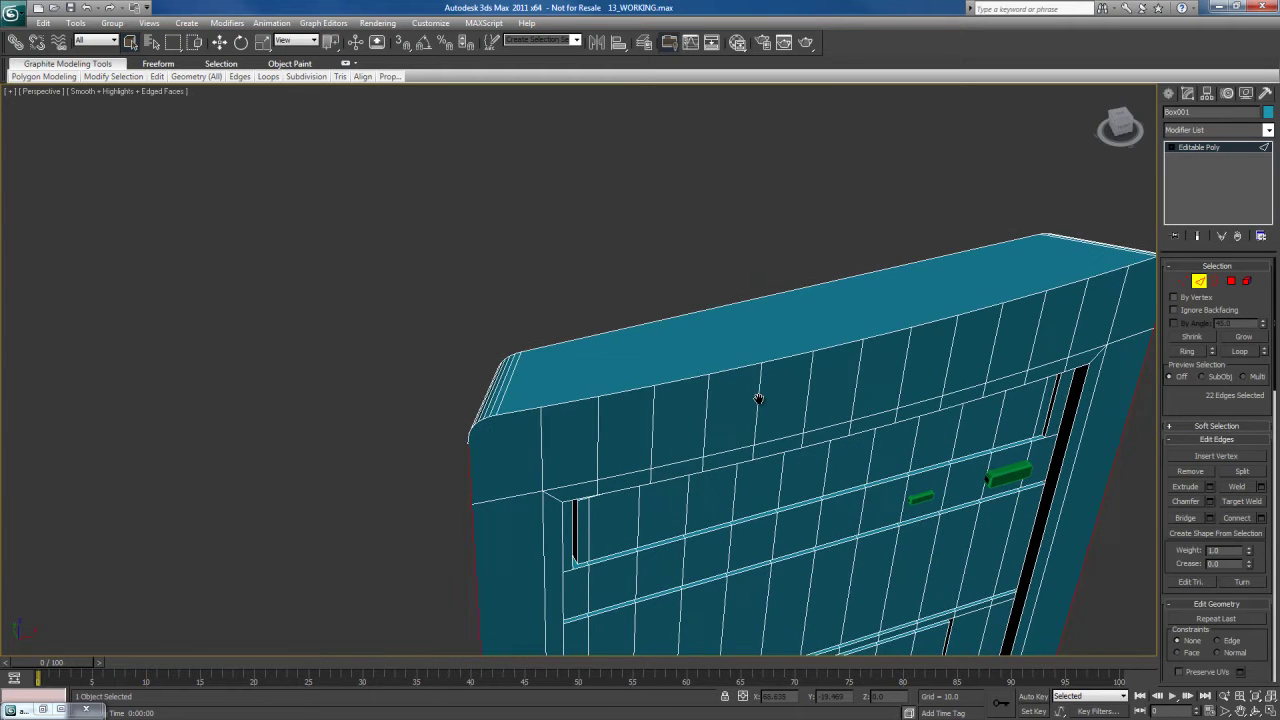
pyautogui.press('F3')
pyautogui.moveTo(667, 430)
pyautogui.keyDown('alt'); pyautogui.mouseDown(button='middle')
pyautogui.moveTo(698, 403)
pyautogui.moveTo(764, 399)
pyautogui.moveTo(514, 391)
pyautogui.mouseUp(button='middle'); pyautogui.keyUp('alt')
pyautogui.keyDown('ctrl'); pyautogui.click(553, 380); pyautogui.keyUp('ctrl')
pyautogui.keyDown('ctrl'); pyautogui.click(604, 374); pyautogui.keyUp('ctrl')
pyautogui.keyDown('ctrl'); pyautogui.click(660, 372); pyautogui.keyUp('ctrl')
pyautogui.keyDown('ctrl'); pyautogui.click(514, 384); pyautogui.keyUp('ctrl')
pyautogui.keyDown('ctrl'); pyautogui.click(573, 389); pyautogui.keyUp('ctrl')
pyautogui.keyDown('ctrl'); pyautogui.click(628, 392); pyautogui.keyUp('ctrl')
pyautogui.keyDown('ctrl'); pyautogui.click(674, 392); pyautogui.keyUp('ctrl')
pyautogui.keyDown('ctrl'); pyautogui.click(738, 400); pyautogui.keyUp('ctrl')
pyautogui.moveTo(788, 407)
pyautogui.keyDown('alt'); pyautogui.mouseDown(button='middle')
pyautogui.moveTo(836, 428)
pyautogui.moveTo(828, 412)
pyautogui.moveTo(470, 394)
pyautogui.moveTo(786, 420)
pyautogui.moveTo(758, 433)
pyautogui.moveTo(714, 400)
pyautogui.moveTo(700, 406)
pyautogui.moveTo(709, 357)
pyautogui.mouseUp(button='middle'); pyautogui.keyUp('alt')
pyautogui.press('F3')
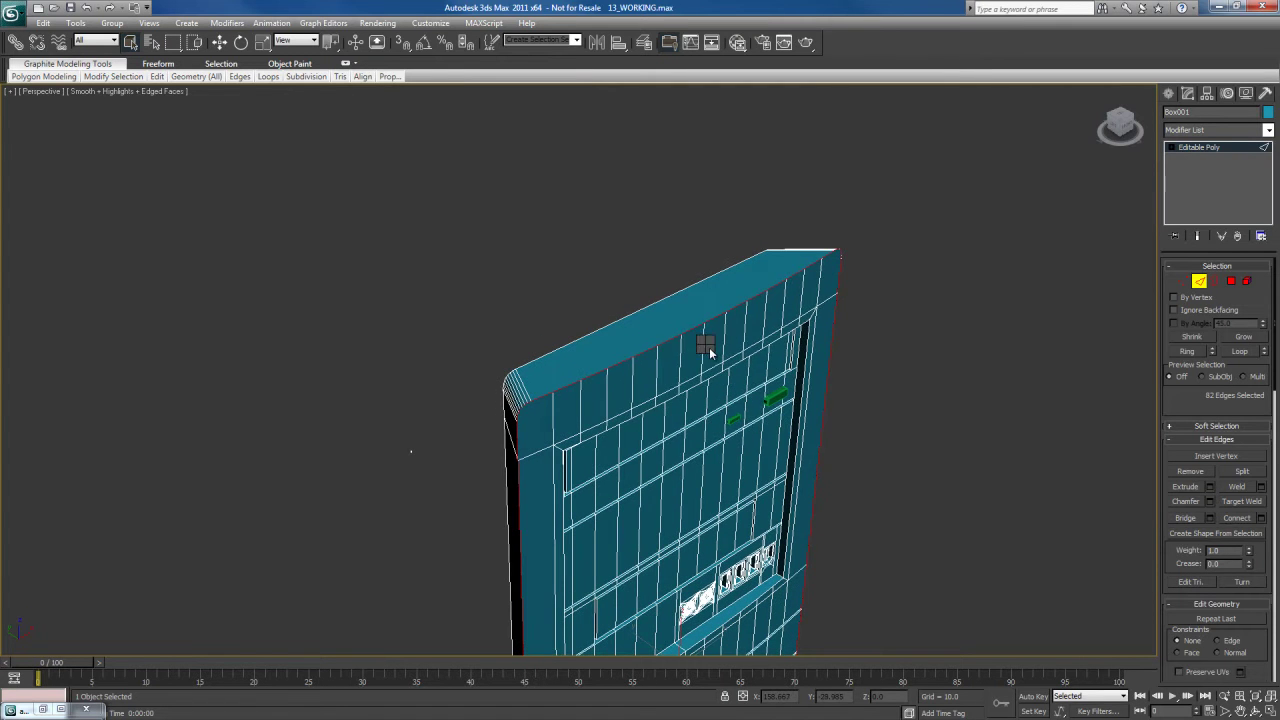
# - Chamfer the selected front rim edges by 1.0 with 5 segments
pyautogui.rightClick(707, 346)
pyautogui.click(589, 425)
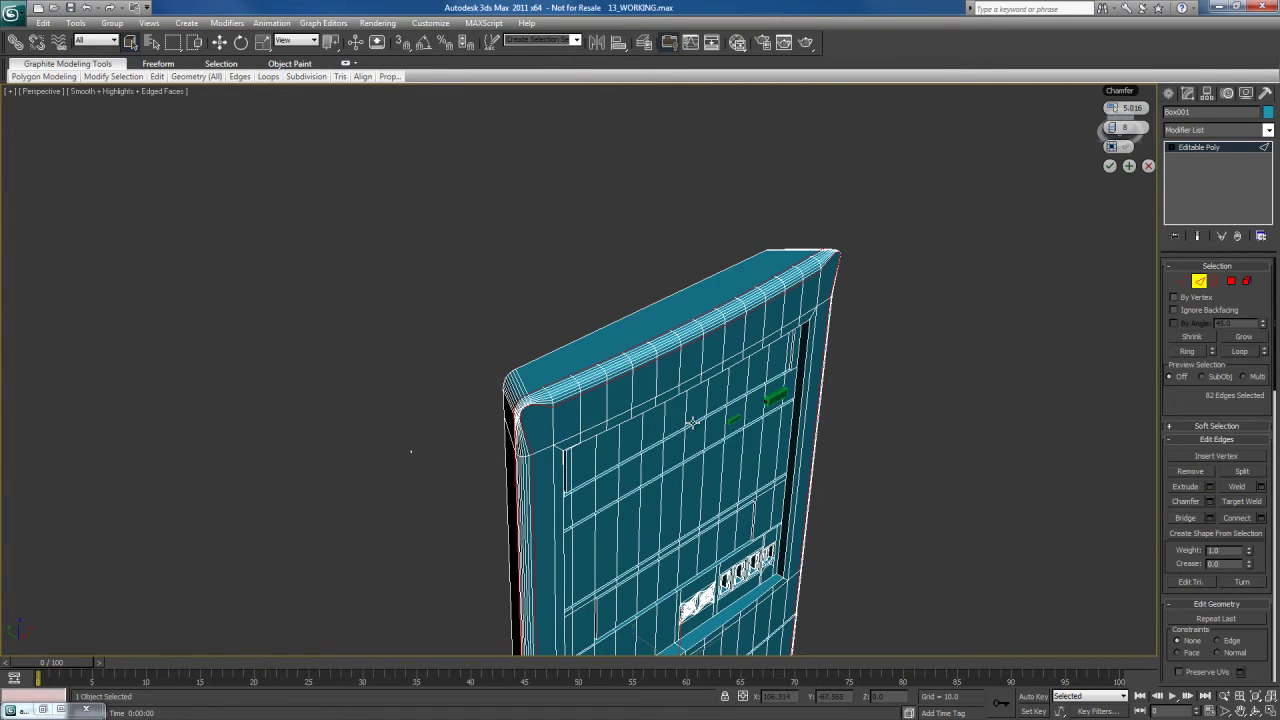
pyautogui.keyDown('alt'); pyautogui.moveTo(679, 420); pyautogui.dragTo(717, 413); pyautogui.keyUp('alt')
pyautogui.keyDown('alt'); pyautogui.moveTo(717, 413); pyautogui.dragTo(711, 412, button='middle'); pyautogui.keyUp('alt')
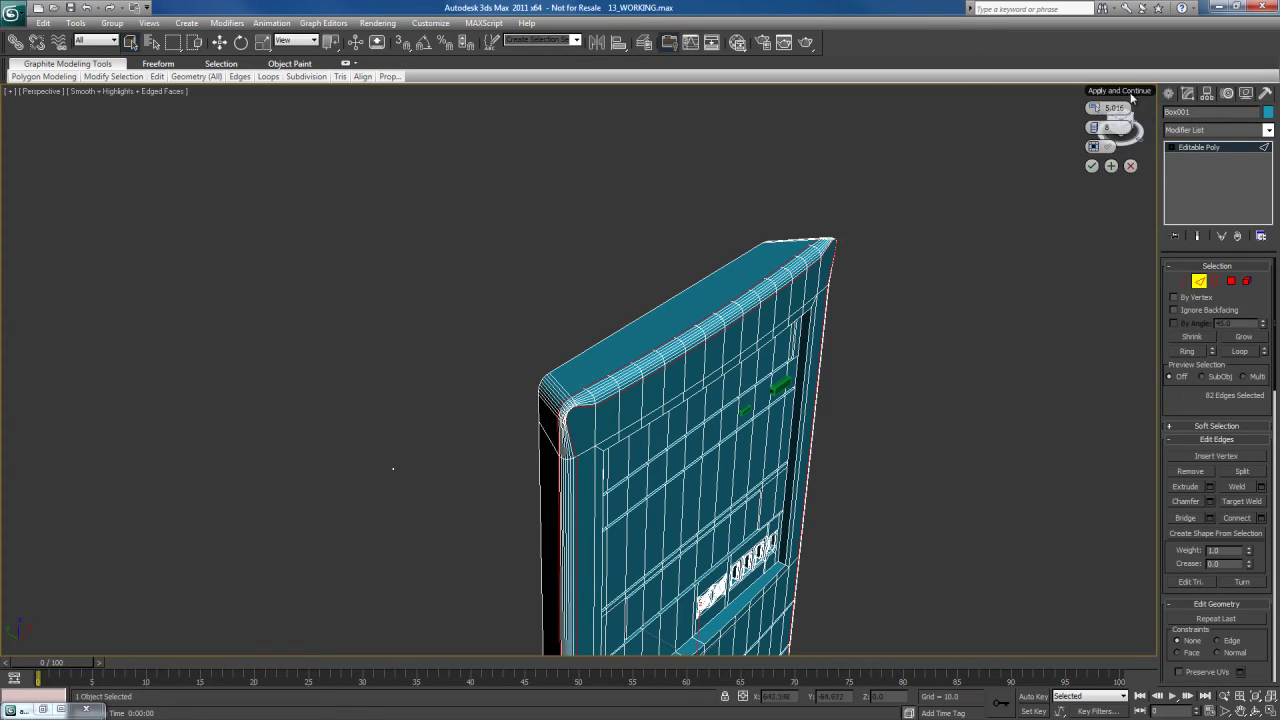
pyautogui.moveTo(1104, 91); pyautogui.dragTo(891, 307)
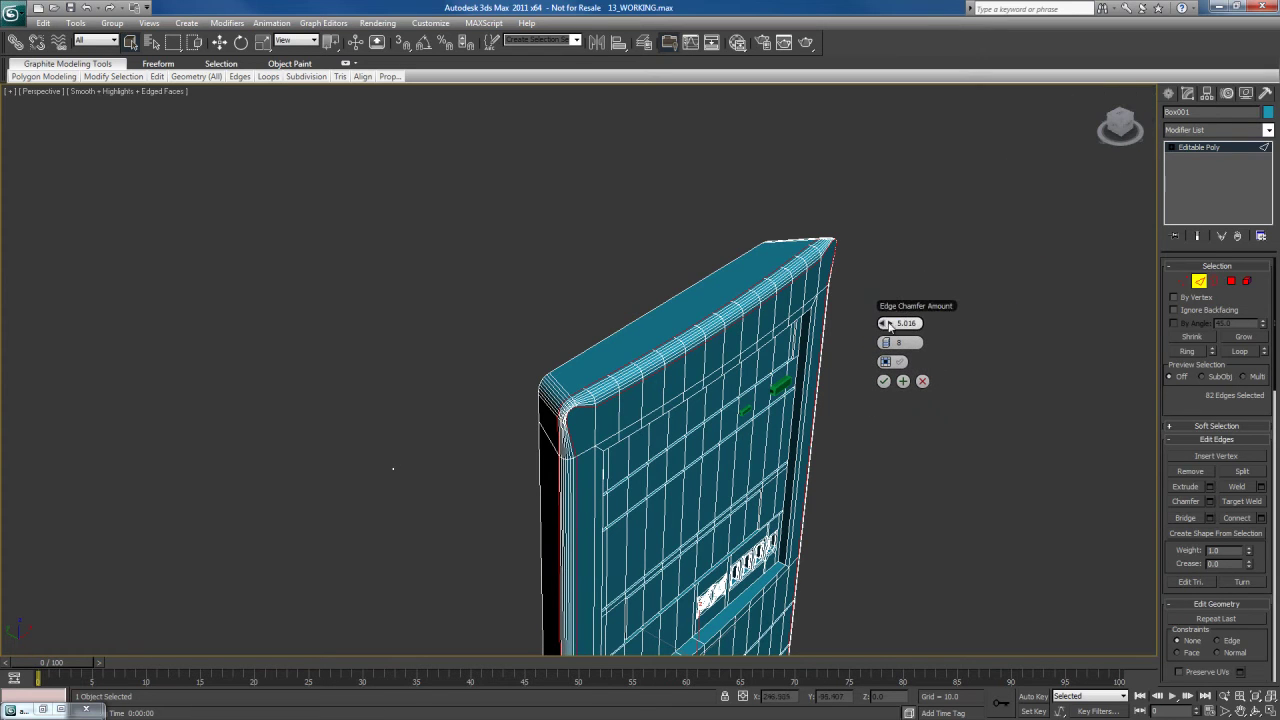
pyautogui.write('1')
pyautogui.press('Return')
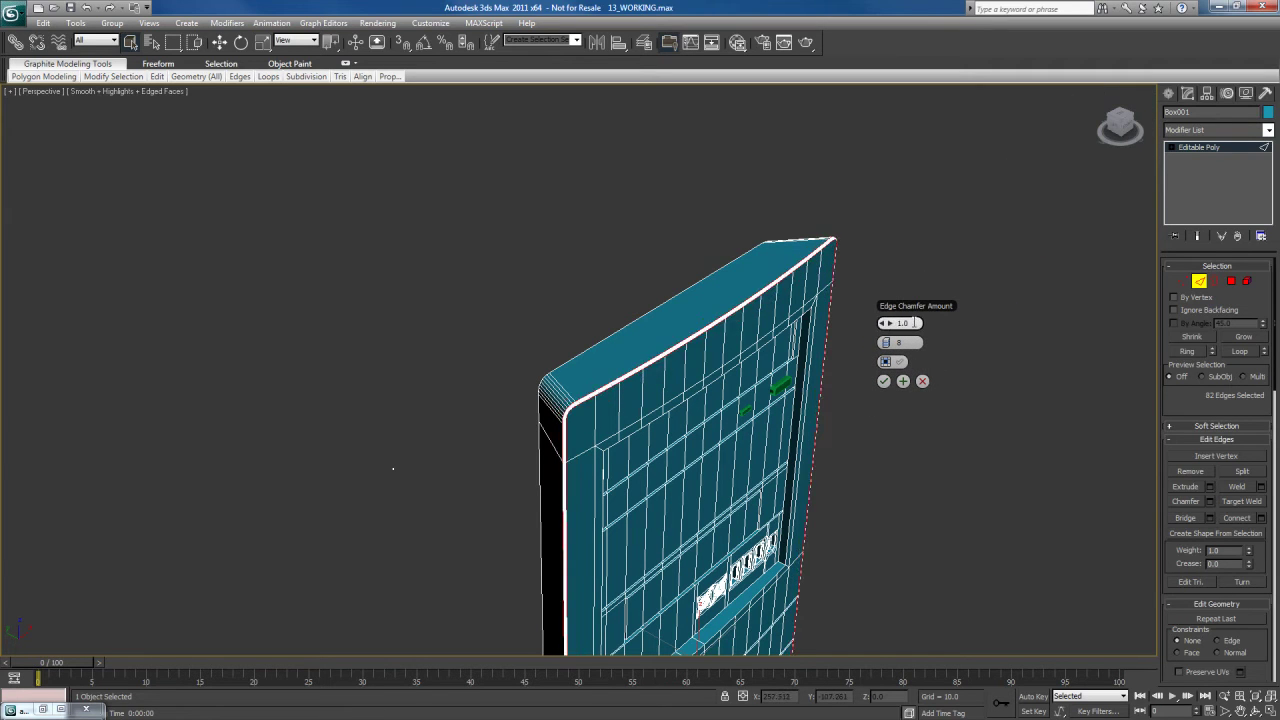
pyautogui.moveTo(888, 342); pyautogui.dragTo(893, 343)
pyautogui.click(891, 343)
pyautogui.click(891, 343)
pyautogui.click(891, 343)
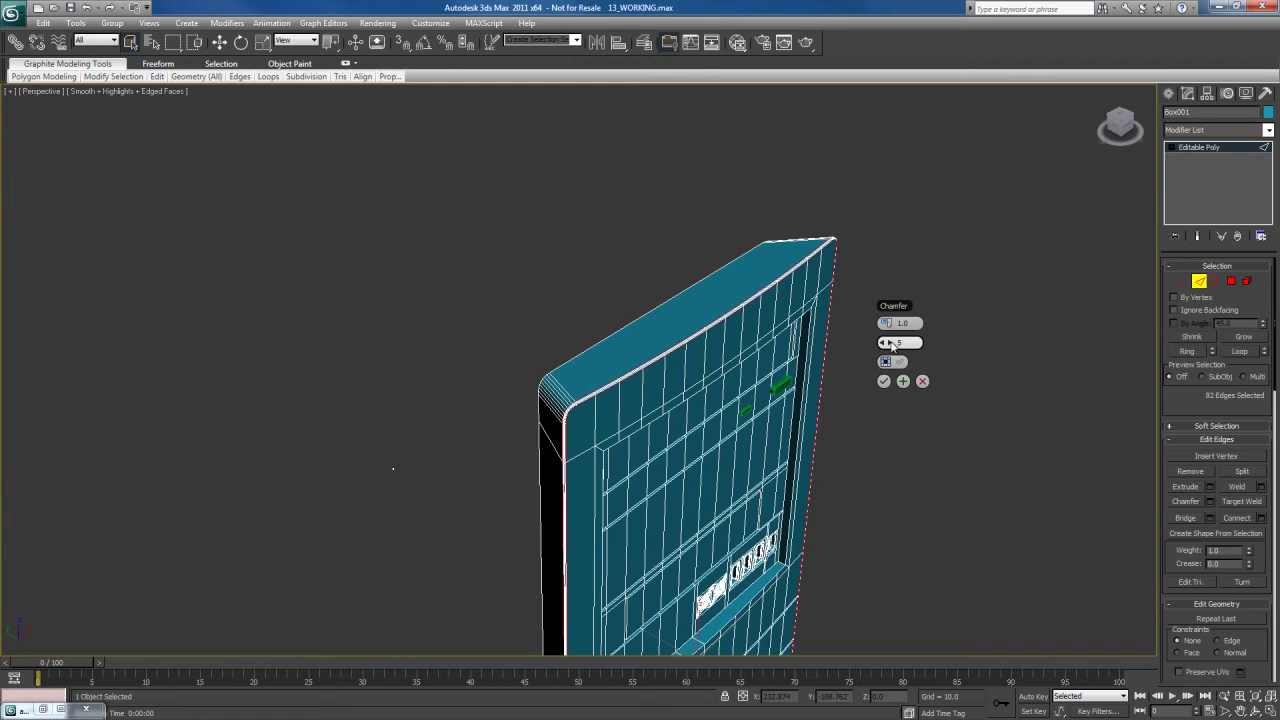
pyautogui.click(884, 381)
# - Render the perspective view from several angles to check the shading of the rounded rim and top face
pyautogui.scroll(3, 805, 390)
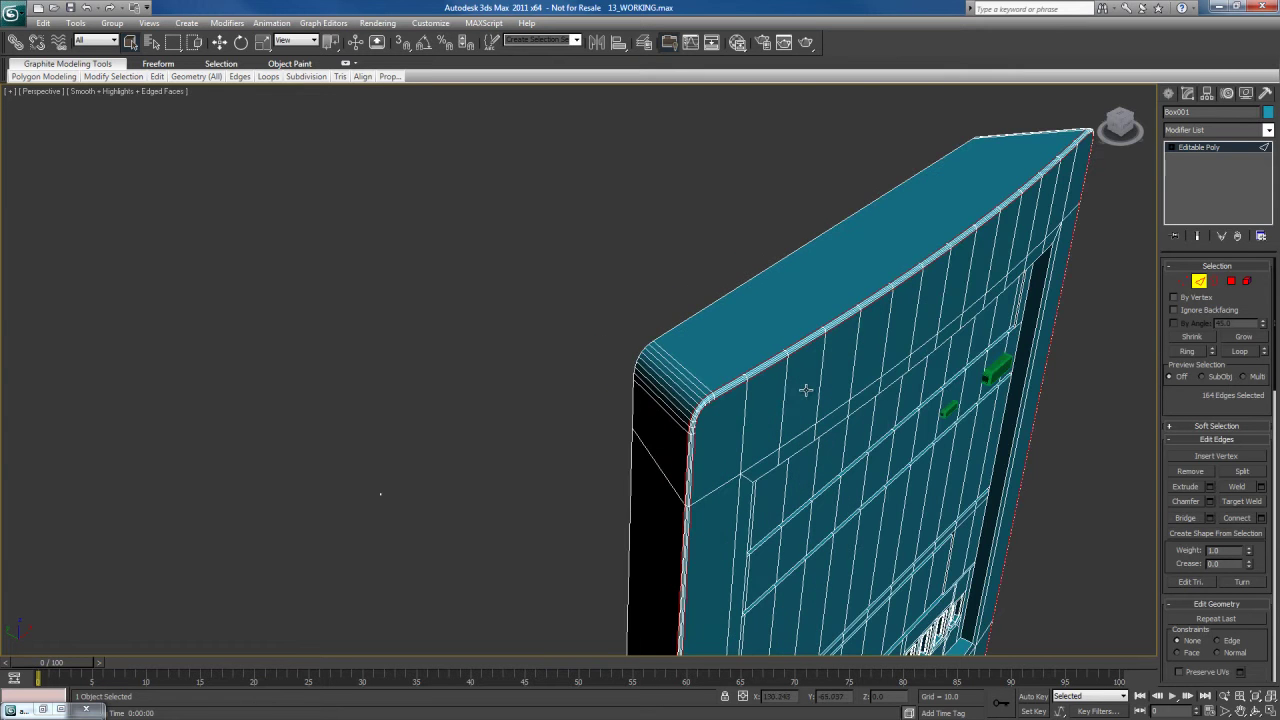
pyautogui.scroll(2, 805, 390)
pyautogui.hotkey('shift', 'q')
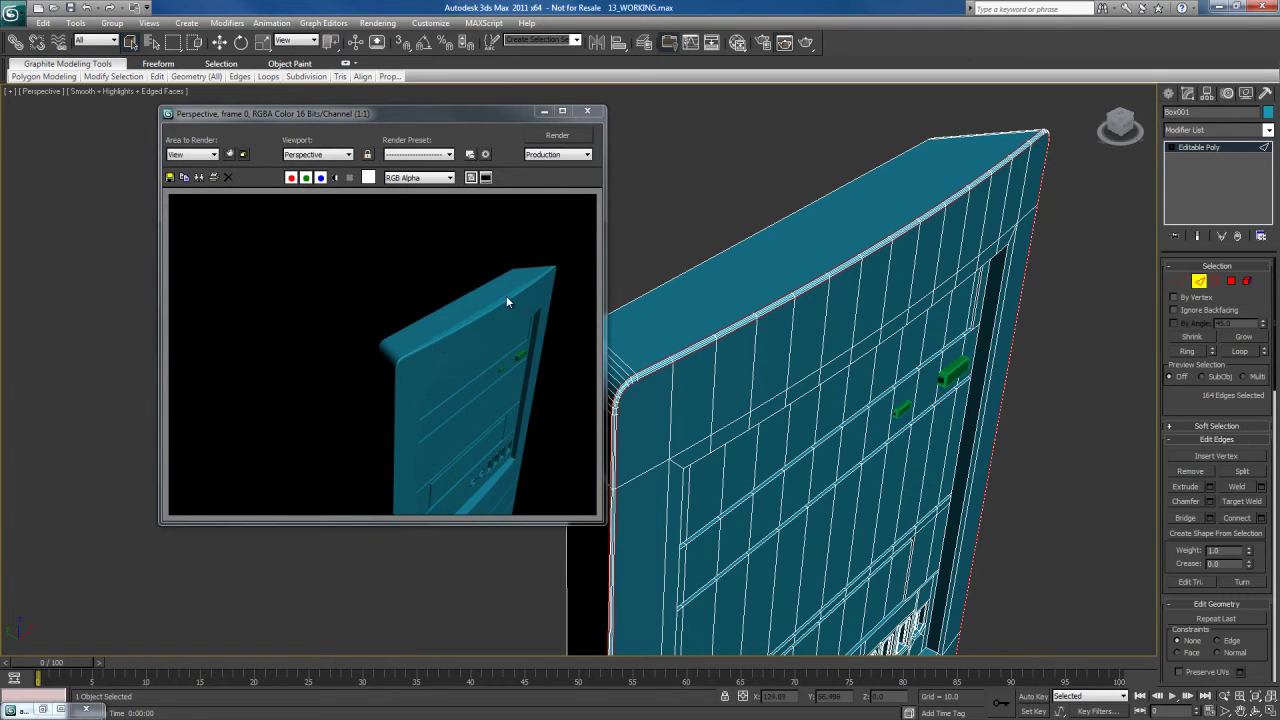
pyautogui.scroll(2, 488, 307)
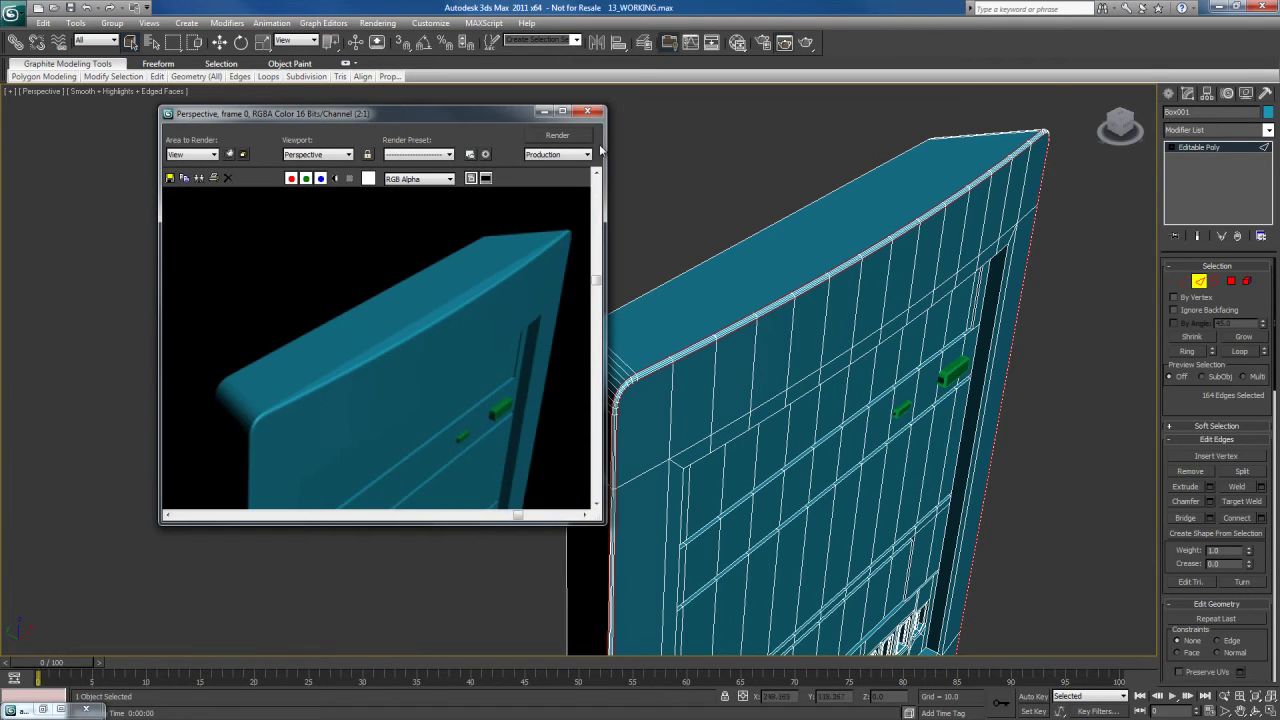
pyautogui.keyDown('alt'); pyautogui.moveTo(784, 380); pyautogui.dragTo(788, 406, button='middle'); pyautogui.keyUp('alt')
pyautogui.hotkey('shift', 'q')
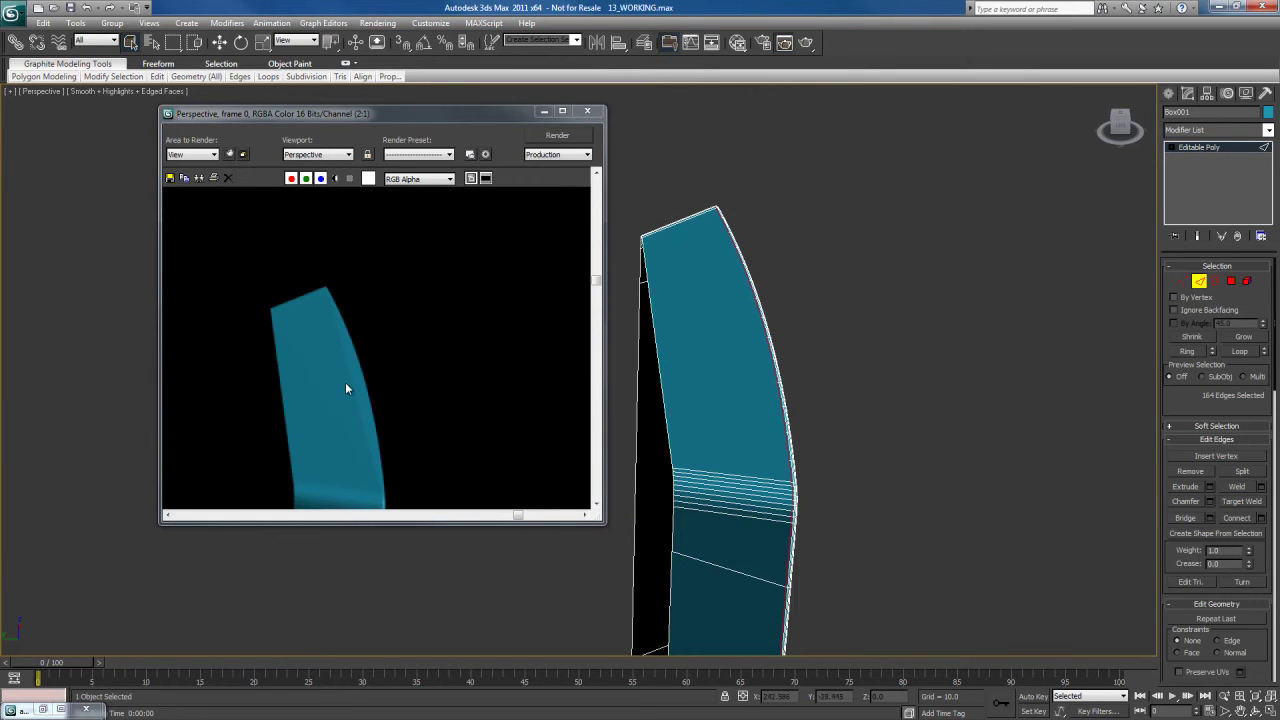
pyautogui.keyDown('alt'); pyautogui.moveTo(790, 405); pyautogui.dragTo(891, 394, button='middle'); pyautogui.keyUp('alt')
pyautogui.hotkey('shift', 'q')
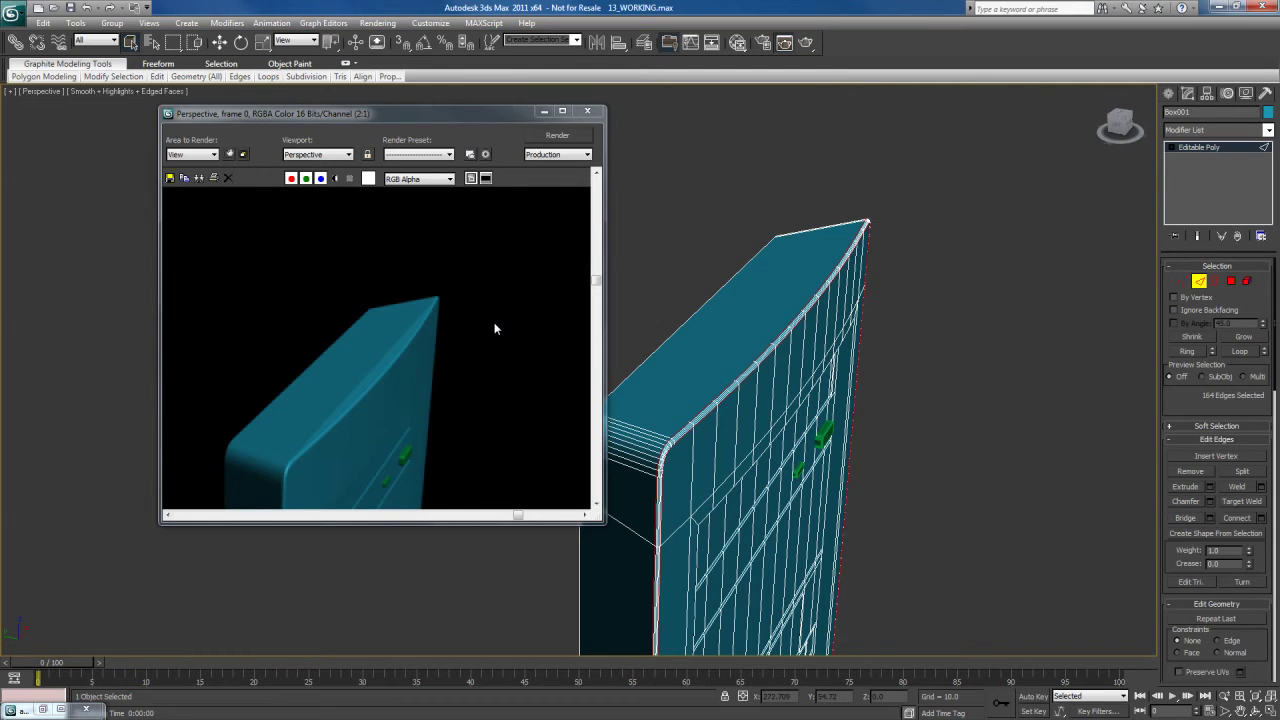
pyautogui.click(585, 112)
# - Insert a vertex near the middle of the top face's long rear edge
pyautogui.keyDown('alt'); pyautogui.moveTo(677, 329); pyautogui.dragTo(738, 497, button='middle'); pyautogui.keyUp('alt')
pyautogui.keyDown('alt'); pyautogui.moveTo(738, 497); pyautogui.dragTo(728, 486, button='middle'); pyautogui.keyUp('alt')
pyautogui.click(728, 486)
pyautogui.keyDown('alt'); pyautogui.moveTo(785, 521); pyautogui.dragTo(720, 478, button='middle'); pyautogui.keyUp('alt')
pyautogui.rightClick(720, 478)
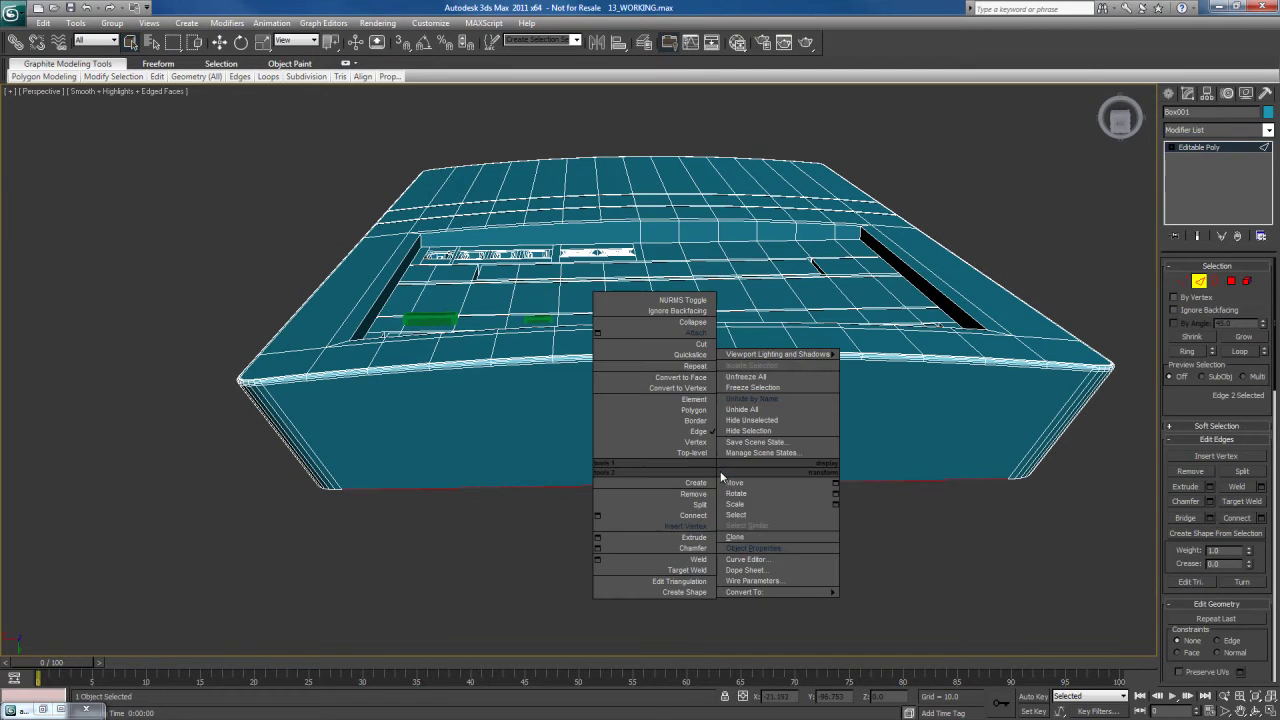
pyautogui.click(677, 528)
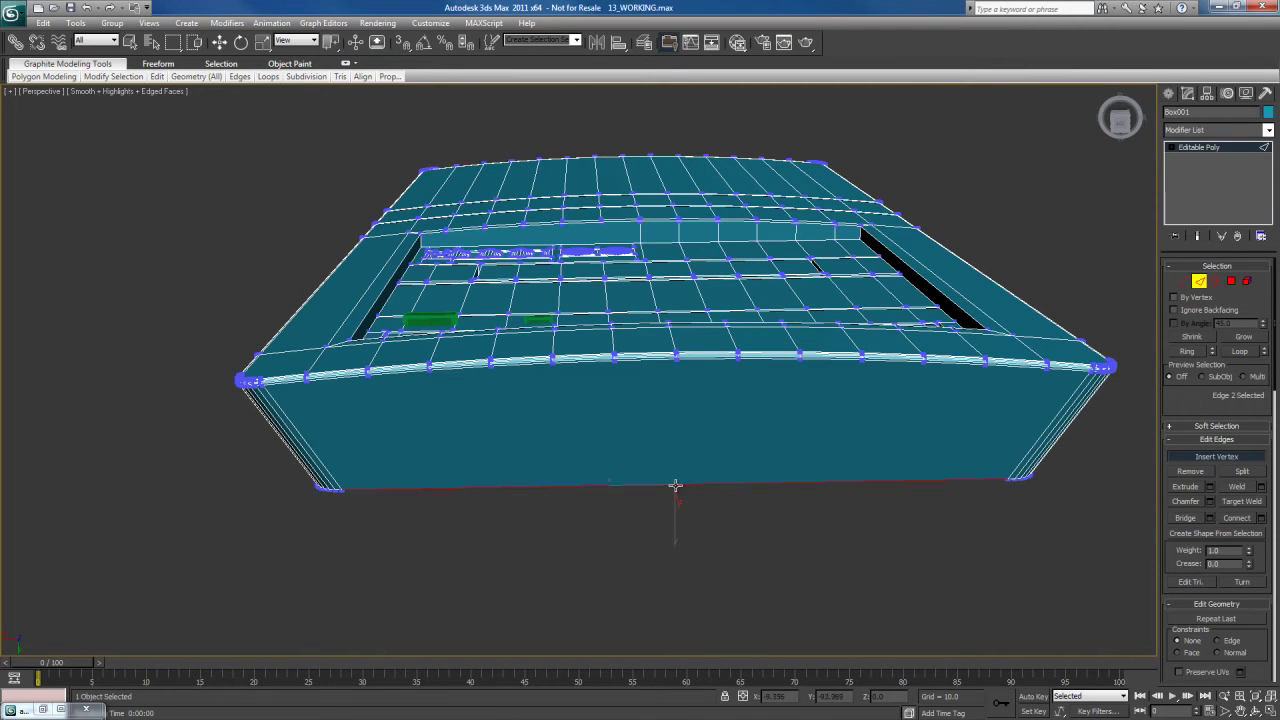
# - Render the top face from behind and zoom into the image to check its shading
pyautogui.keyDown('alt'); pyautogui.moveTo(732, 543); pyautogui.dragTo(788, 473, button='middle'); pyautogui.keyUp('alt')
pyautogui.hotkey('shift', 'q')
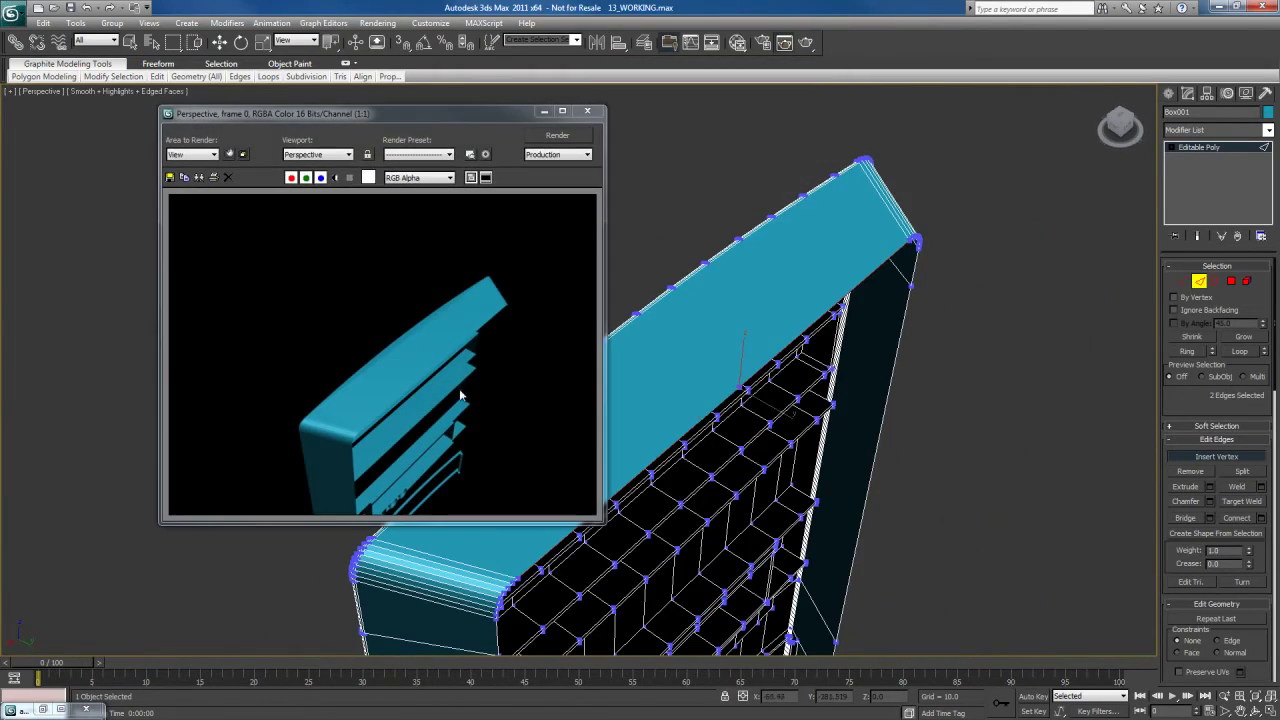
pyautogui.scroll(1, 386, 356)
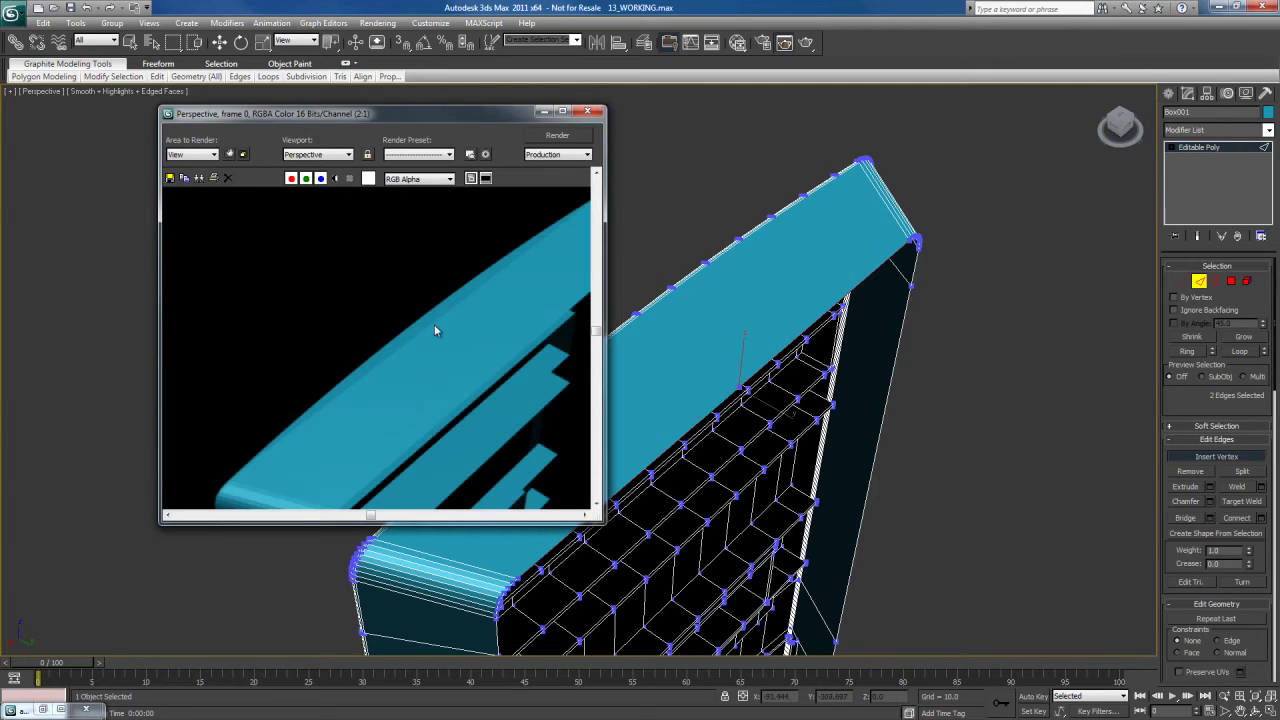
pyautogui.click(590, 111)
# - Select the large polygon on top of the front panel
pyautogui.keyDown('alt'); pyautogui.moveTo(770, 450); pyautogui.dragTo(720, 390, button='middle'); pyautogui.keyUp('alt')
pyautogui.press('1')
pyautogui.press('4')
pyautogui.click(655, 345)
# - Examine the hidden triangle layout of the top polygon with Edit Triangulation, then leave the tool
pyautogui.rightClick(664, 350)
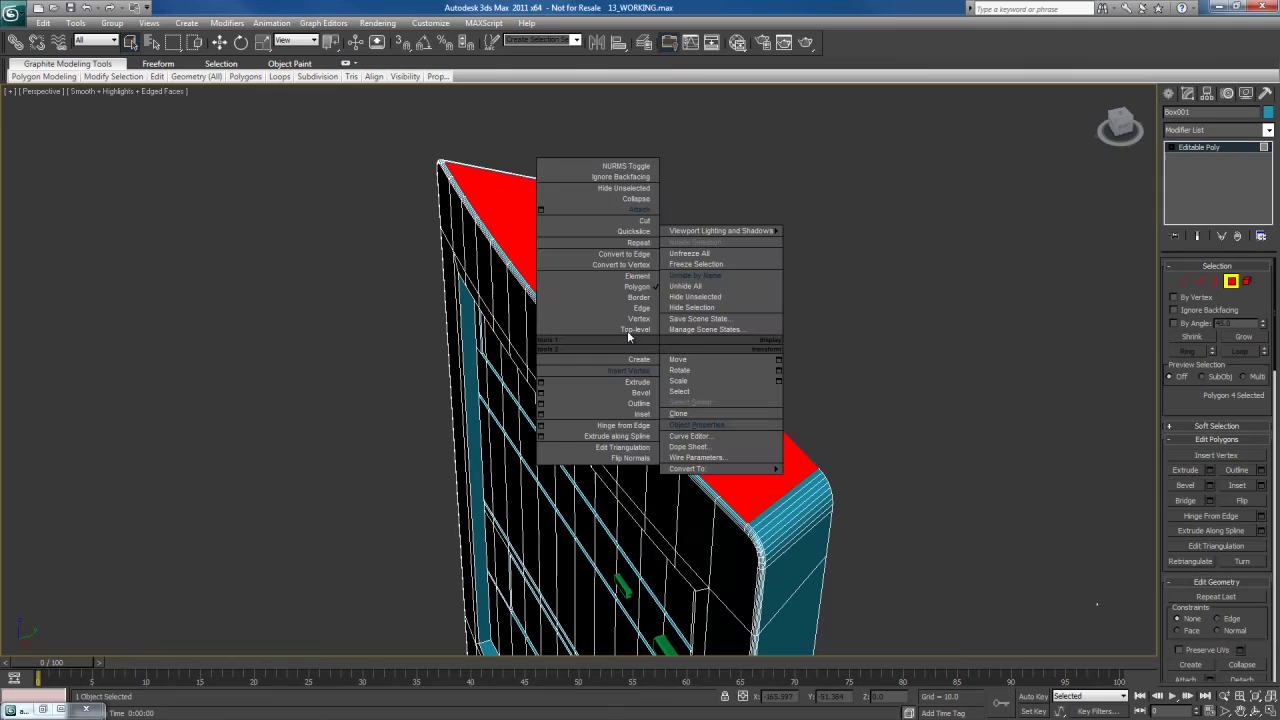
pyautogui.click(606, 448)
pyautogui.keyDown('alt'); pyautogui.moveTo(831, 424); pyautogui.dragTo(678, 407, button='middle'); pyautogui.keyUp('alt')
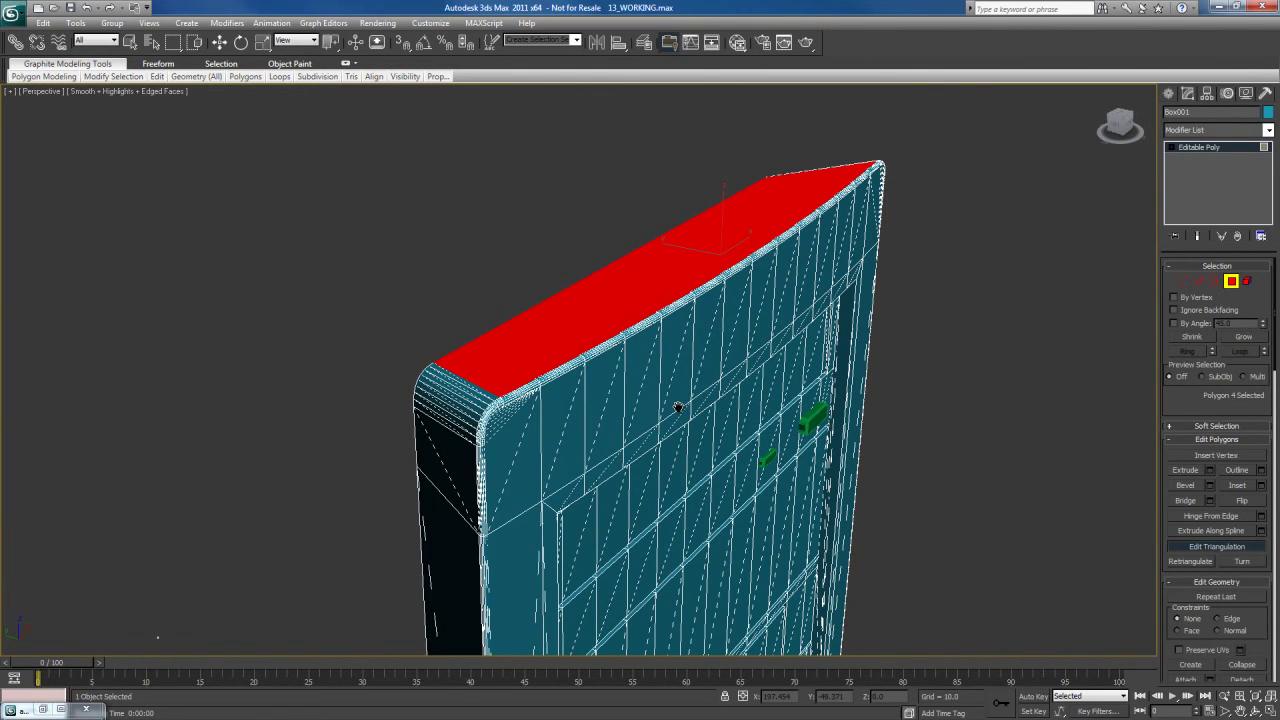
pyautogui.keyDown('alt'); pyautogui.moveTo(678, 407); pyautogui.dragTo(594, 421, button='middle'); pyautogui.keyUp('alt')
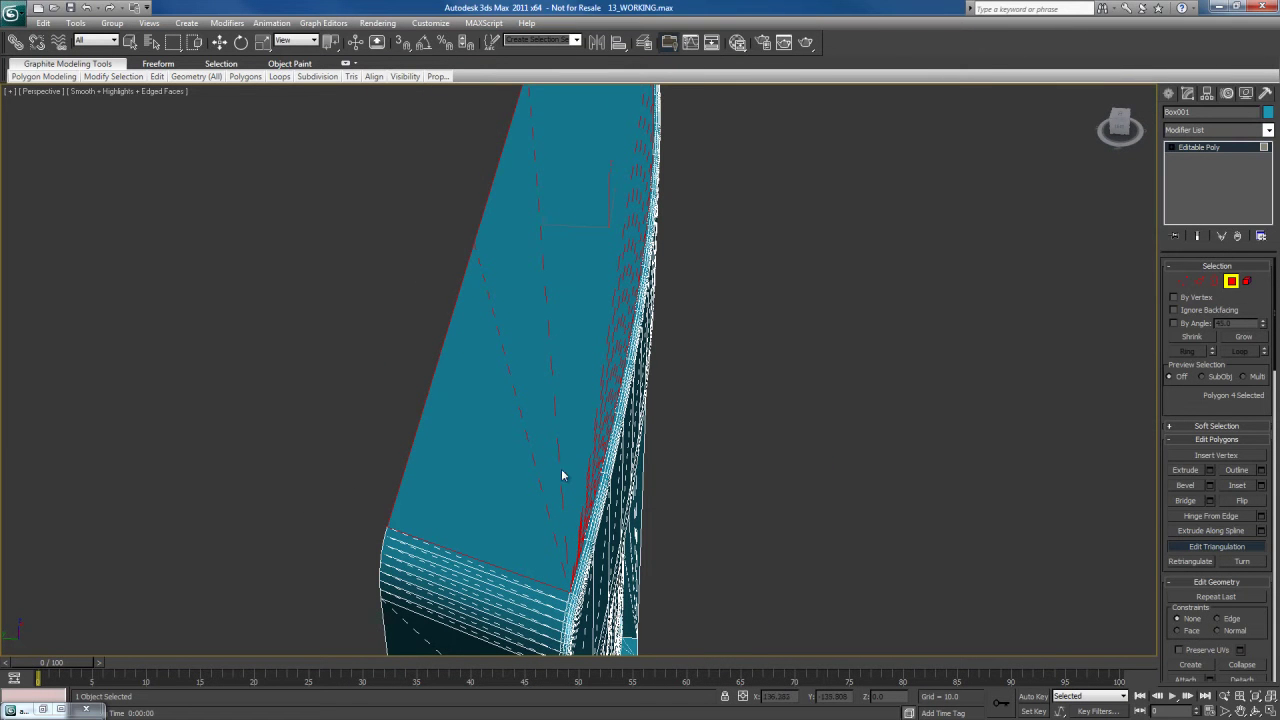
pyautogui.keyDown('alt'); pyautogui.moveTo(528, 398); pyautogui.dragTo(557, 436, button='middle'); pyautogui.keyUp('alt')
pyautogui.keyDown('alt'); pyautogui.moveTo(639, 424); pyautogui.dragTo(614, 409, button='middle'); pyautogui.keyUp('alt')
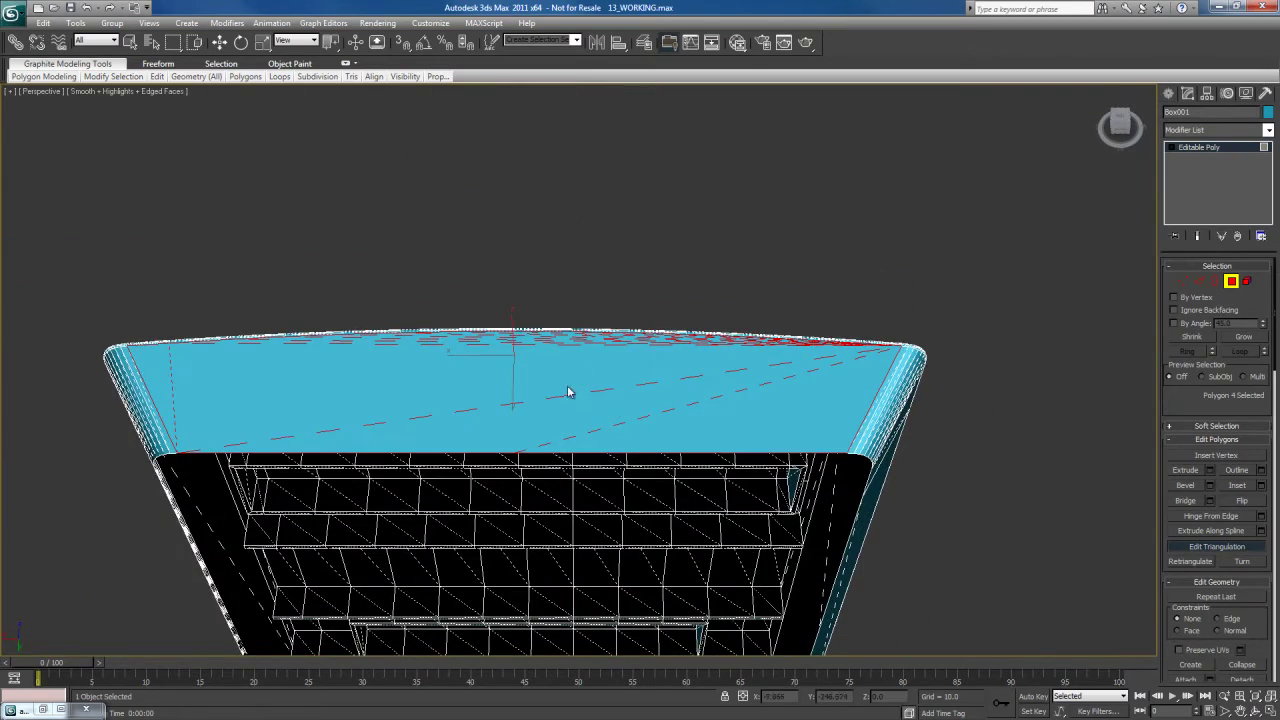
pyautogui.rightClick(614, 260)
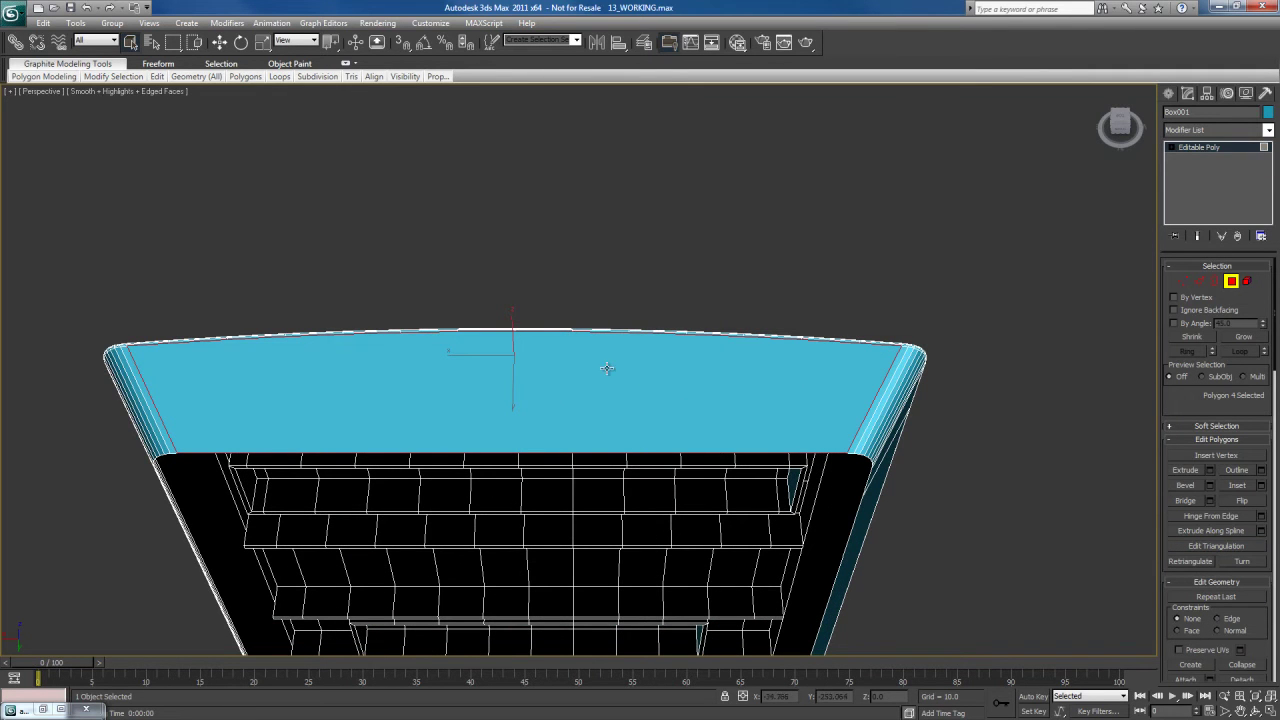
# - Use Edit Triangulation on the top polygon to run hidden diagonals from the rear edge's middle vertex to the front edge's central and right-hand vertices
pyautogui.moveTo(353, 78)
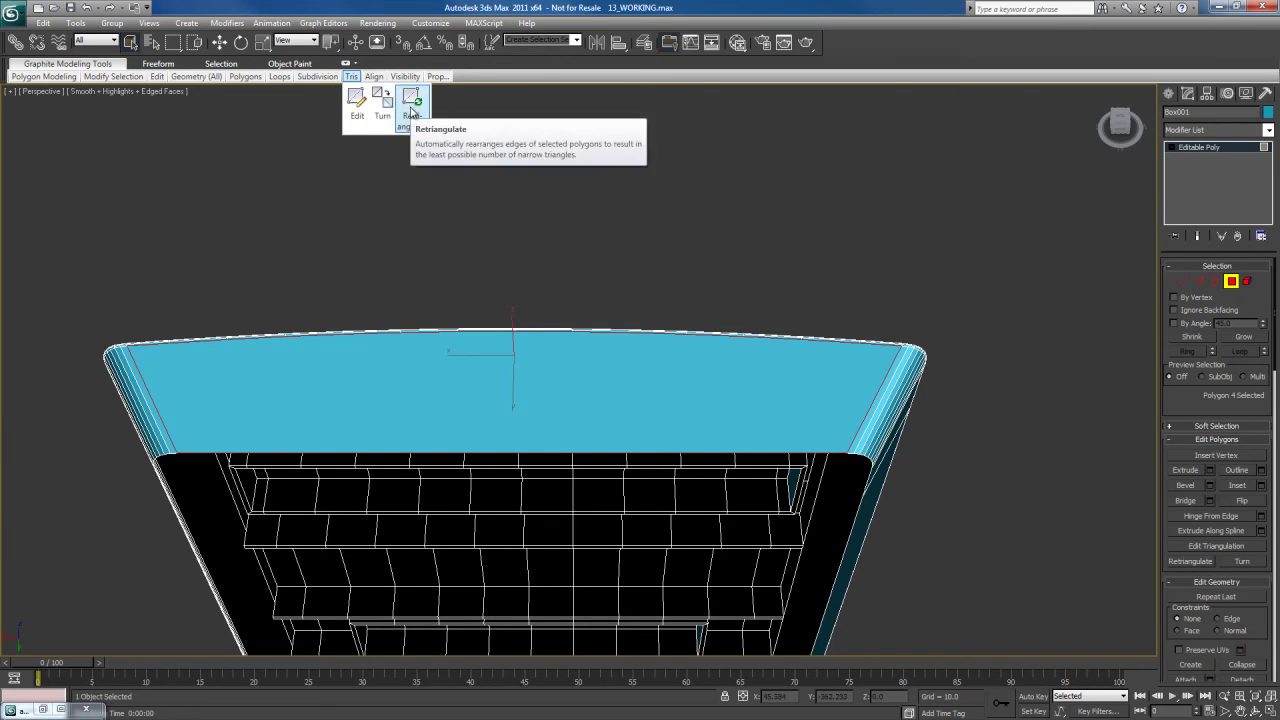
pyautogui.rightClick(660, 385)
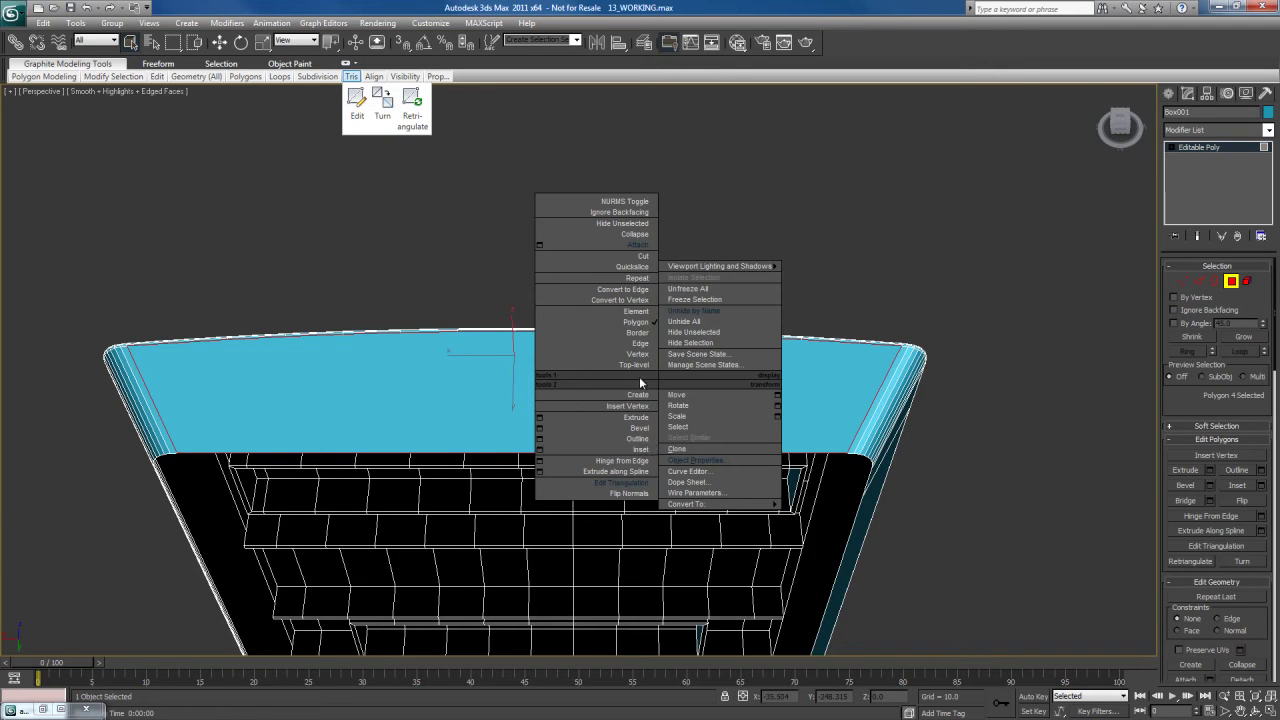
pyautogui.click(610, 483)
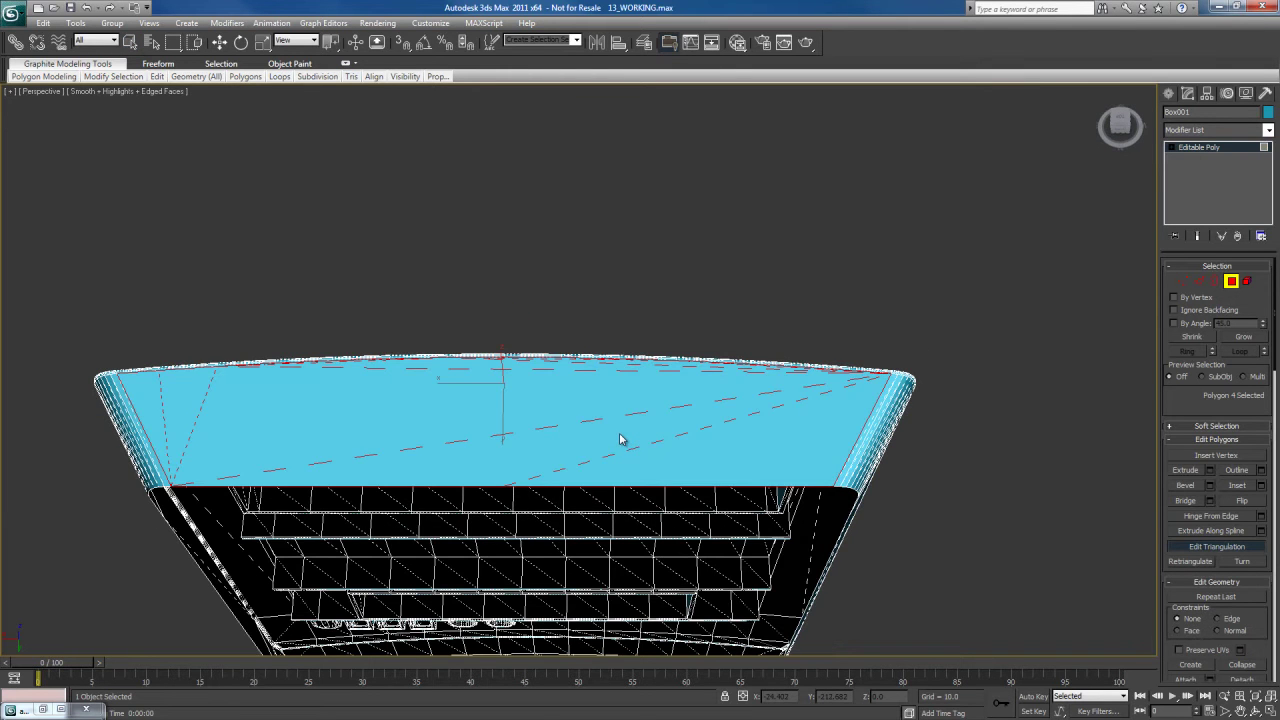
pyautogui.keyDown('alt'); pyautogui.moveTo(634, 420); pyautogui.dragTo(689, 396, button='middle'); pyautogui.keyUp('alt')
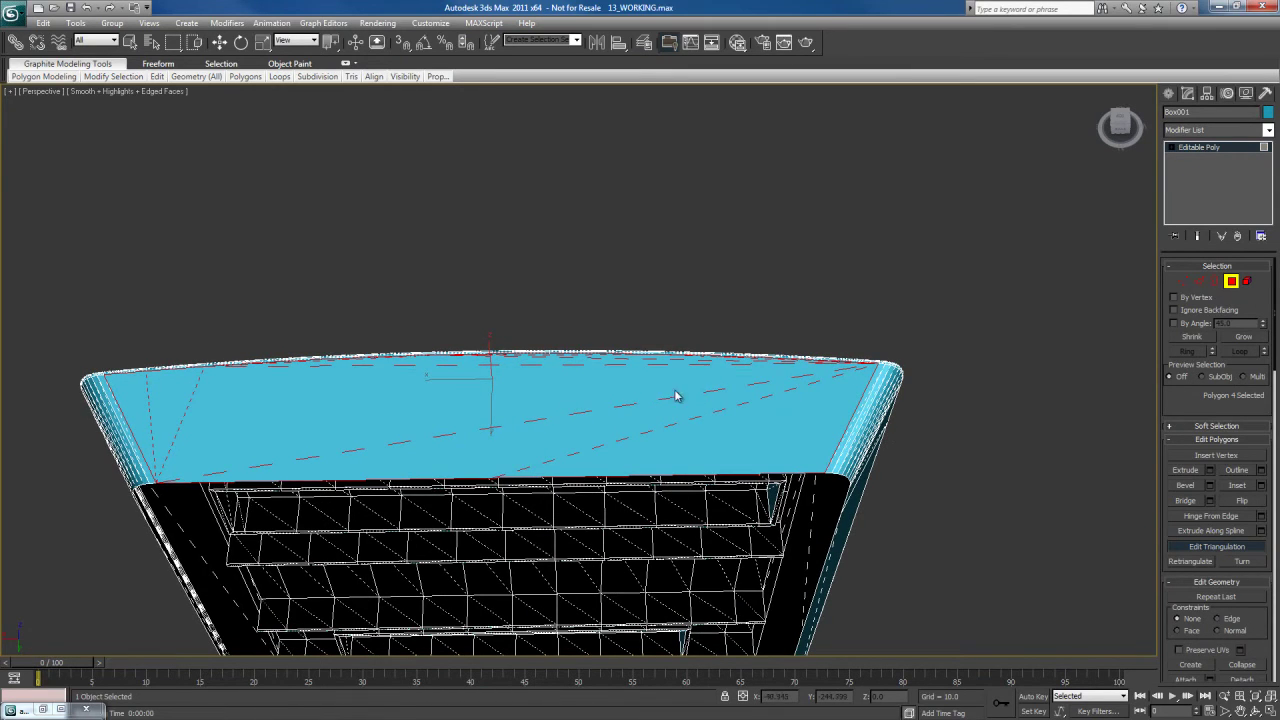
pyautogui.keyDown('alt'); pyautogui.moveTo(777, 383); pyautogui.dragTo(884, 413, button='middle'); pyautogui.keyUp('alt')
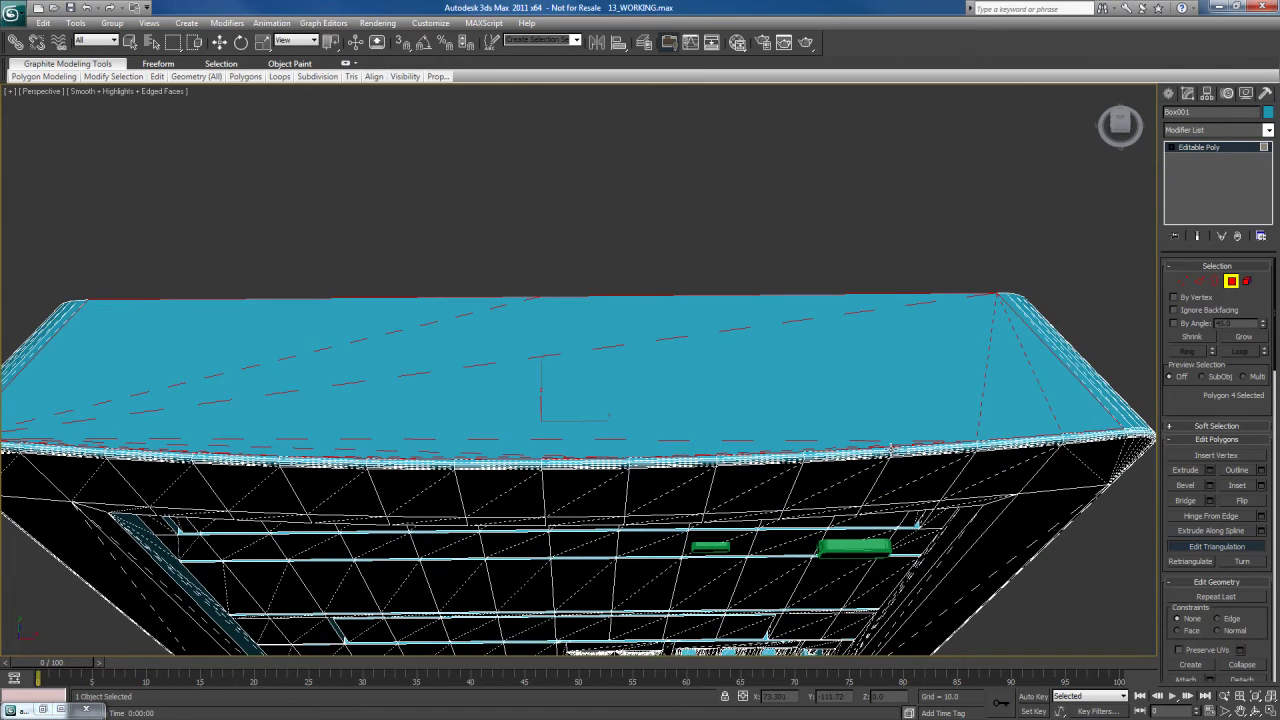
pyautogui.click(541, 297)
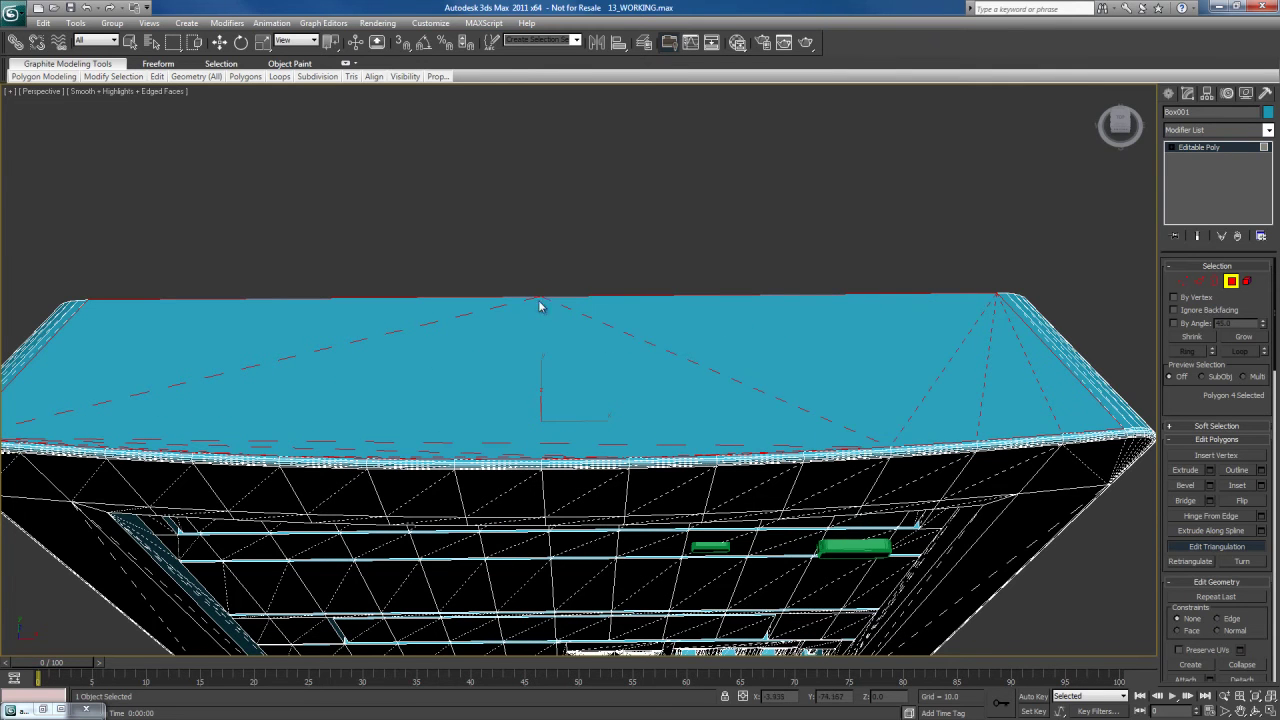
pyautogui.moveTo(569, 343); pyautogui.dragTo(607, 353, button='middle')
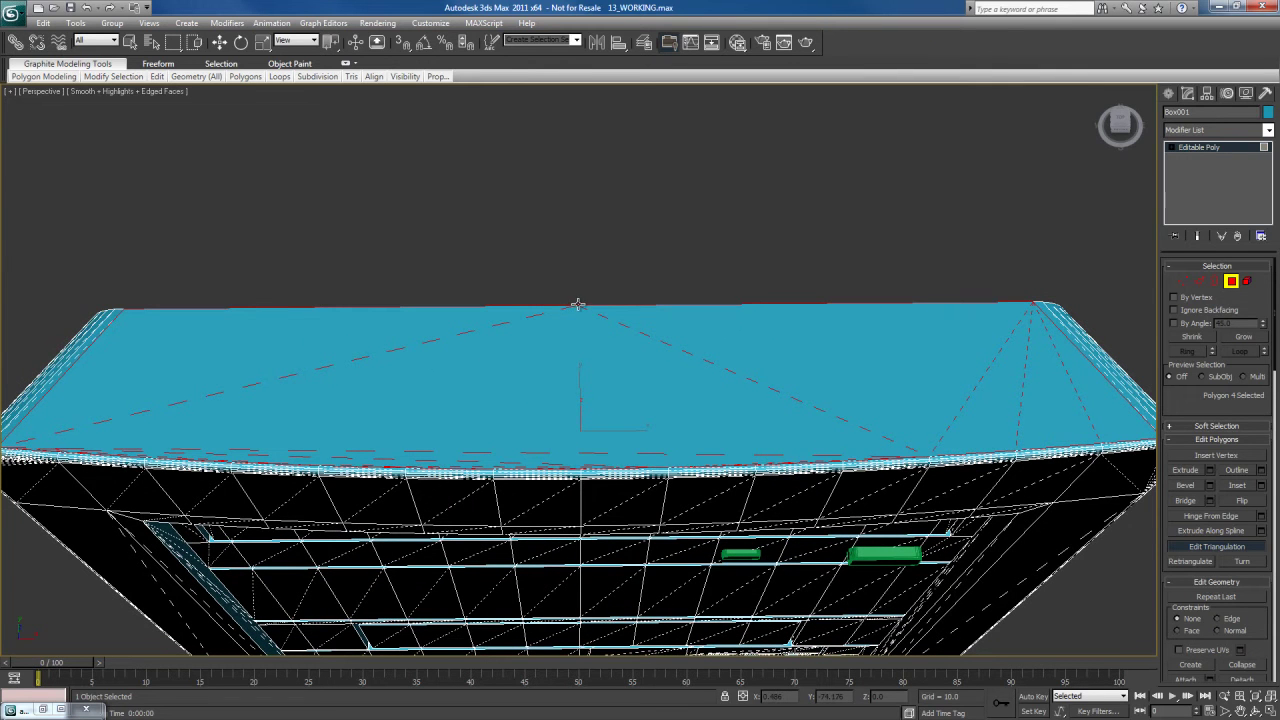
pyautogui.click(577, 307)
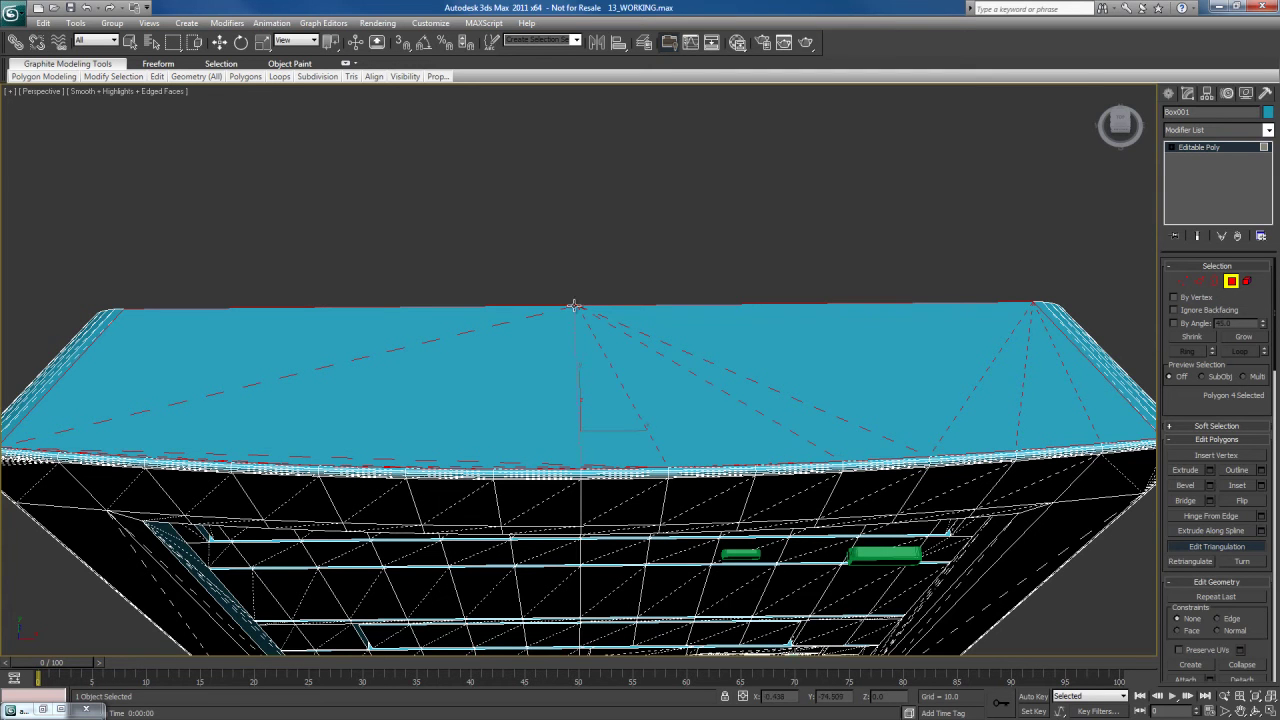
# - Fan the remaining left-hand diagonals of the top polygon out from the rear edge's middle vertex to the curved front edge, then leave Edit Triangulation
pyautogui.moveTo(507, 397); pyautogui.dragTo(718, 403, button='middle')
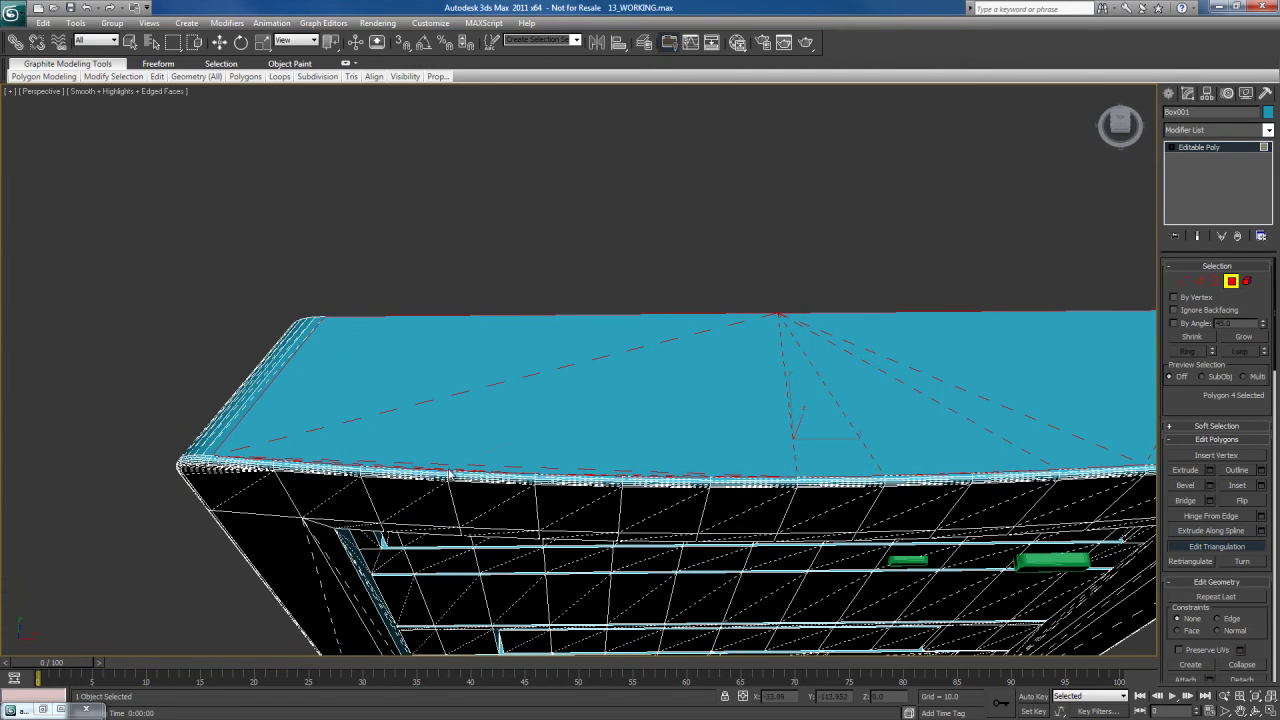
pyautogui.click(779, 315)
pyautogui.click(621, 472)
pyautogui.moveTo(691, 425); pyautogui.dragTo(774, 423, button='middle')
pyautogui.click(372, 456)
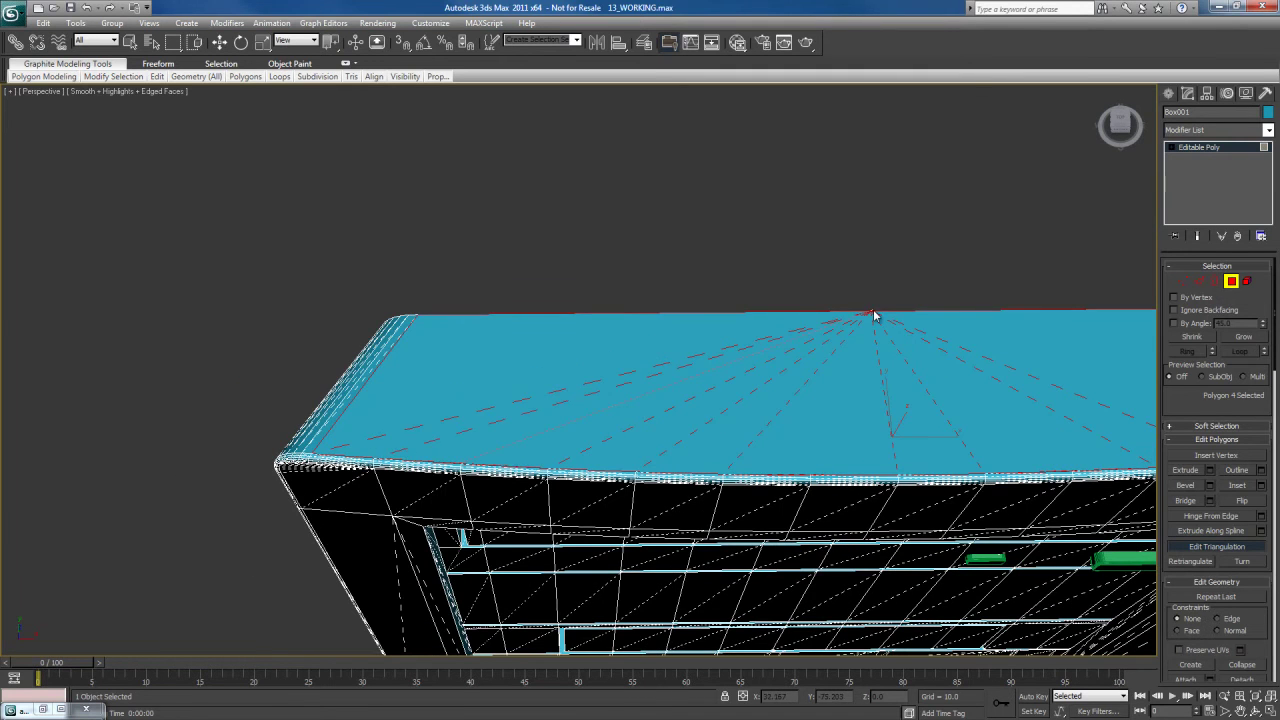
pyautogui.moveTo(857, 383); pyautogui.dragTo(777, 397, button='middle')
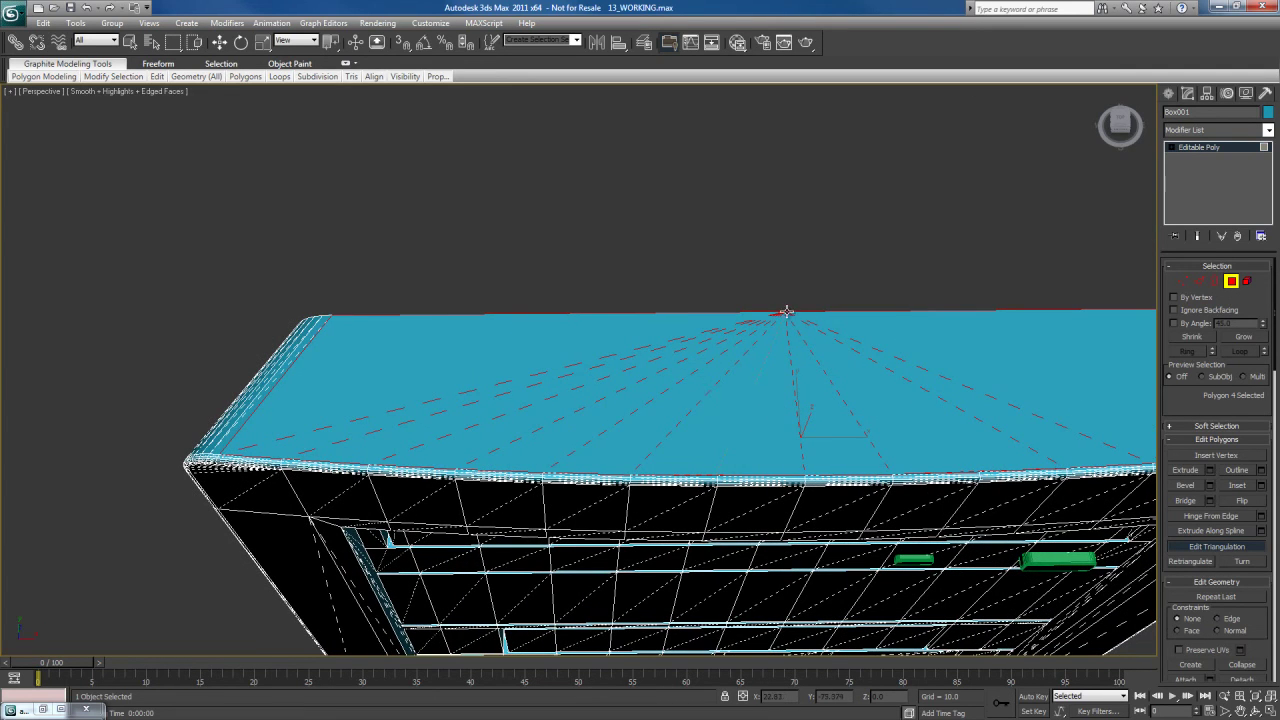
pyautogui.moveTo(760, 397)
pyautogui.keyDown('alt'); pyautogui.mouseDown(button='middle')
pyautogui.moveTo(826, 406)
pyautogui.moveTo(503, 380)
pyautogui.moveTo(746, 394)
pyautogui.moveTo(780, 380)
pyautogui.moveTo(775, 391)
pyautogui.mouseUp(button='middle'); pyautogui.keyUp('alt')
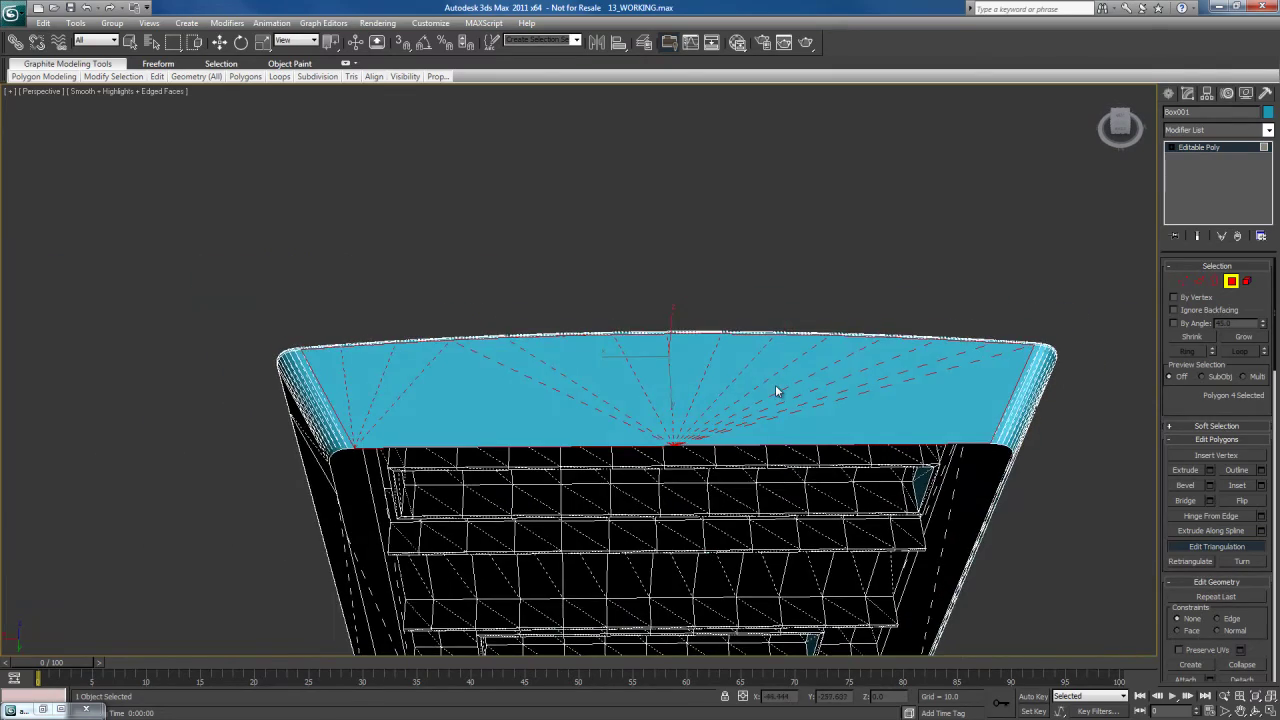
pyautogui.keyDown('alt'); pyautogui.moveTo(643, 374); pyautogui.dragTo(770, 385, button='middle'); pyautogui.keyUp('alt')
pyautogui.rightClick(720, 375)
# - Render the front panel from a raised front angle and inspect the shading of its top face
pyautogui.hotkey('shift', 'q')
pyautogui.hotkey('shift', 'q')
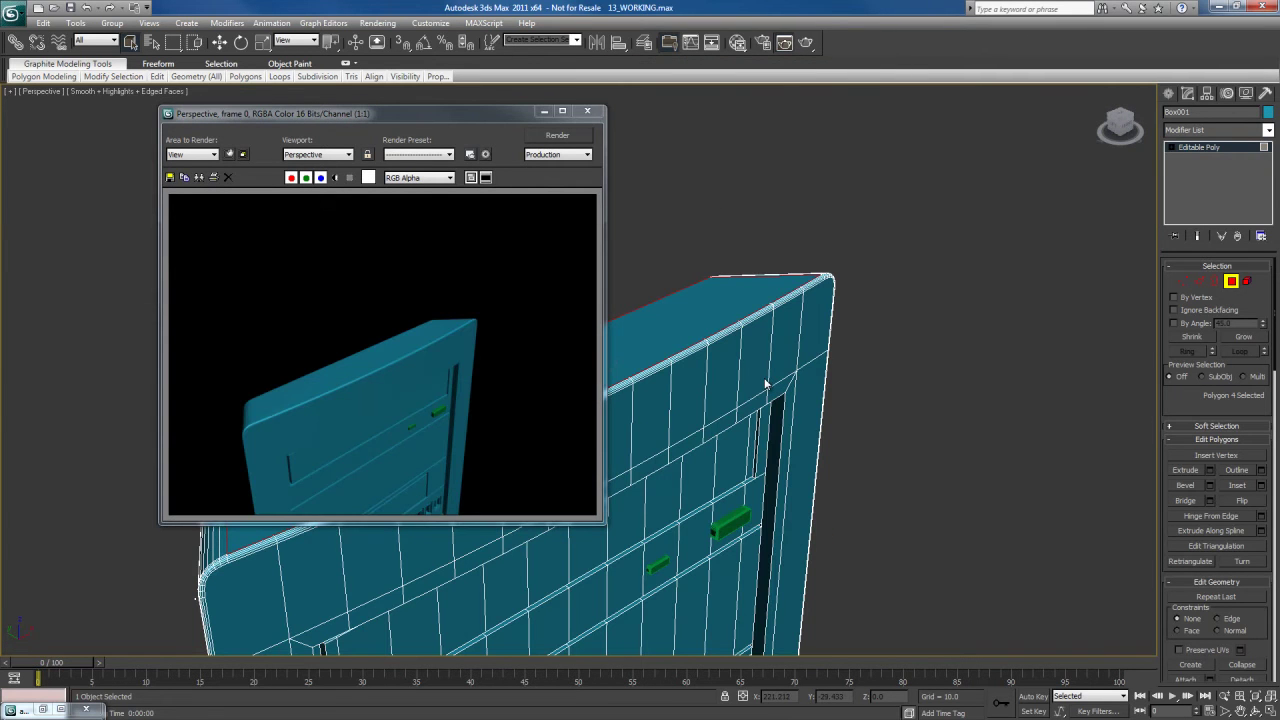
pyautogui.click(597, 116)
pyautogui.keyDown('alt'); pyautogui.moveTo(700, 250); pyautogui.dragTo(733, 243, button='middle'); pyautogui.keyUp('alt')
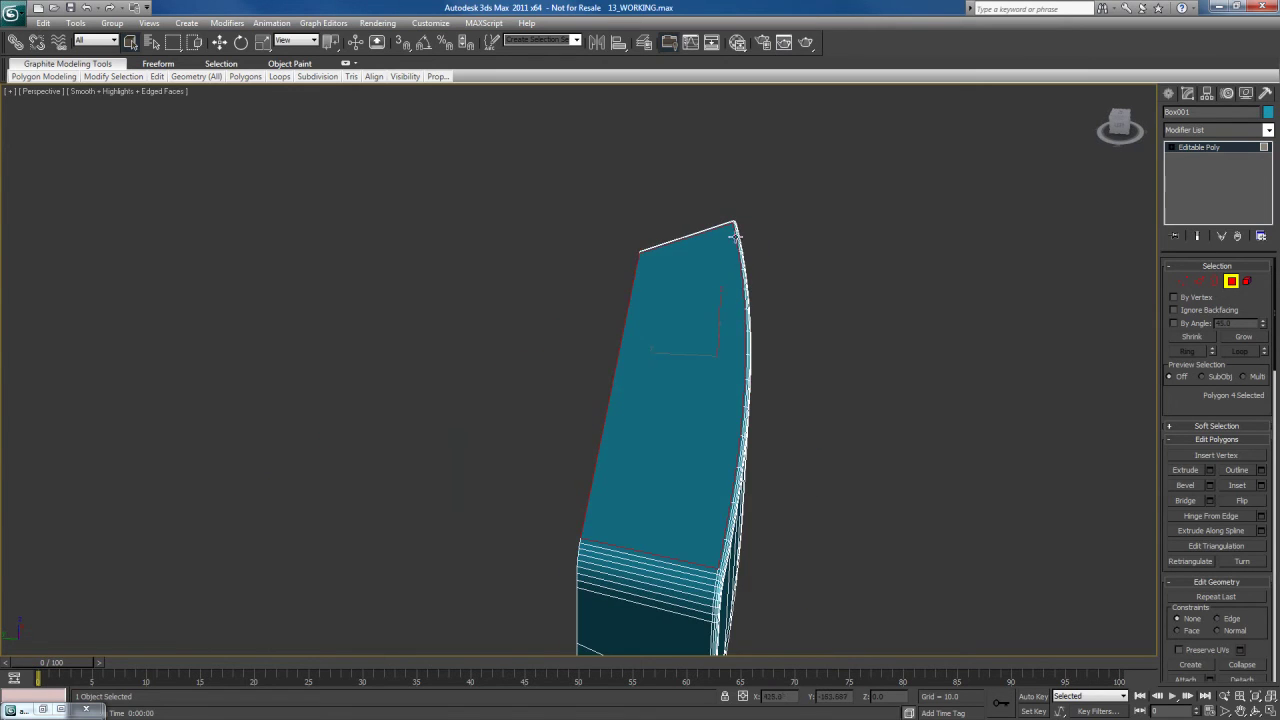
pyautogui.keyDown('alt'); pyautogui.moveTo(704, 515); pyautogui.dragTo(766, 411, button='middle'); pyautogui.keyUp('alt')
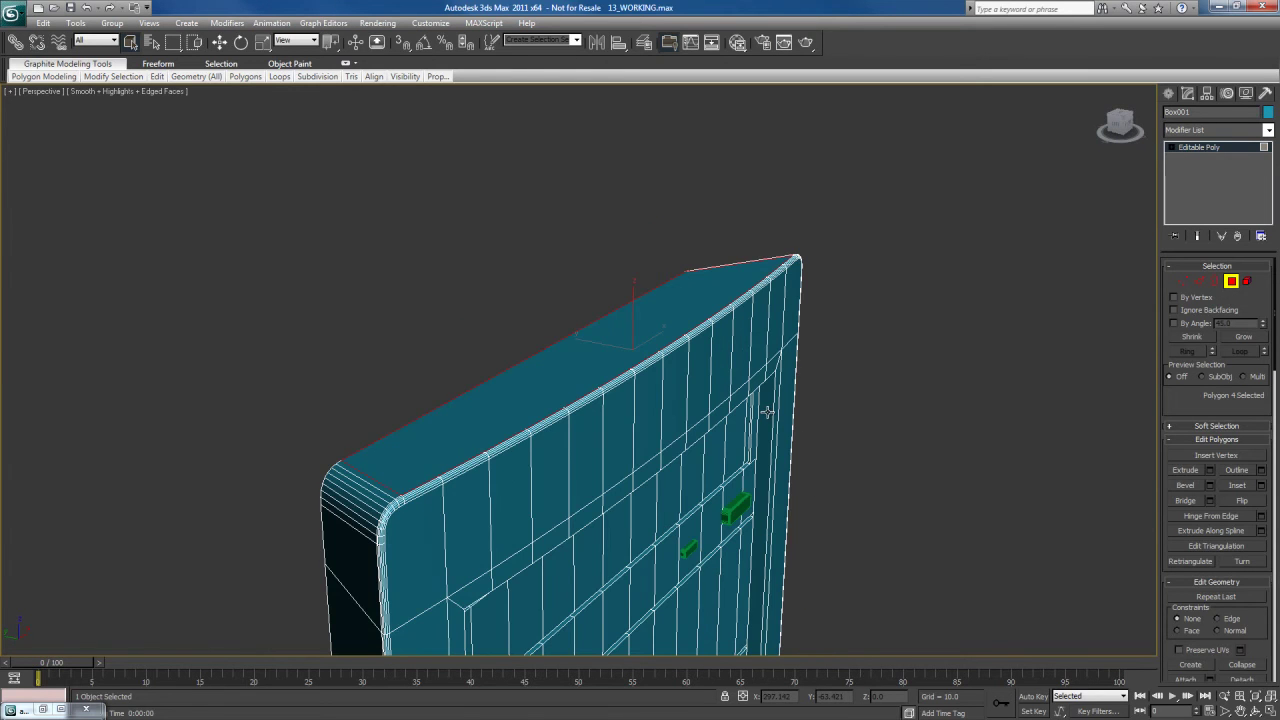
# - Leave polygon sub-object editing and render the front panel from below to check the shading of its bottom face
pyautogui.press('4')
pyautogui.keyDown('alt'); pyautogui.moveTo(754, 502); pyautogui.dragTo(744, 402, button='middle'); pyautogui.keyUp('alt')
pyautogui.keyDown('alt'); pyautogui.moveTo(695, 365); pyautogui.dragTo(698, 386, button='middle'); pyautogui.keyUp('alt')
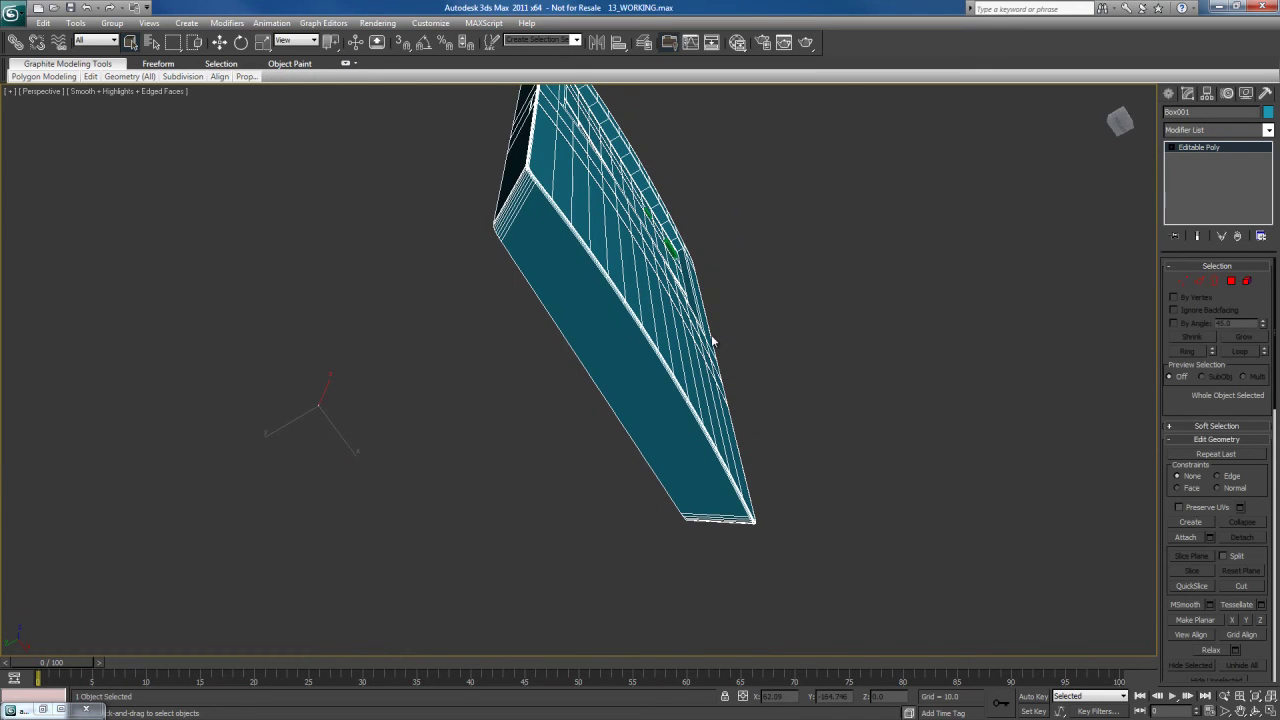
pyautogui.hotkey('shift', 'q')
pyautogui.keyDown('alt'); pyautogui.moveTo(713, 326); pyautogui.dragTo(762, 395, button='middle'); pyautogui.keyUp('alt')
pyautogui.hotkey('shift', 'q')
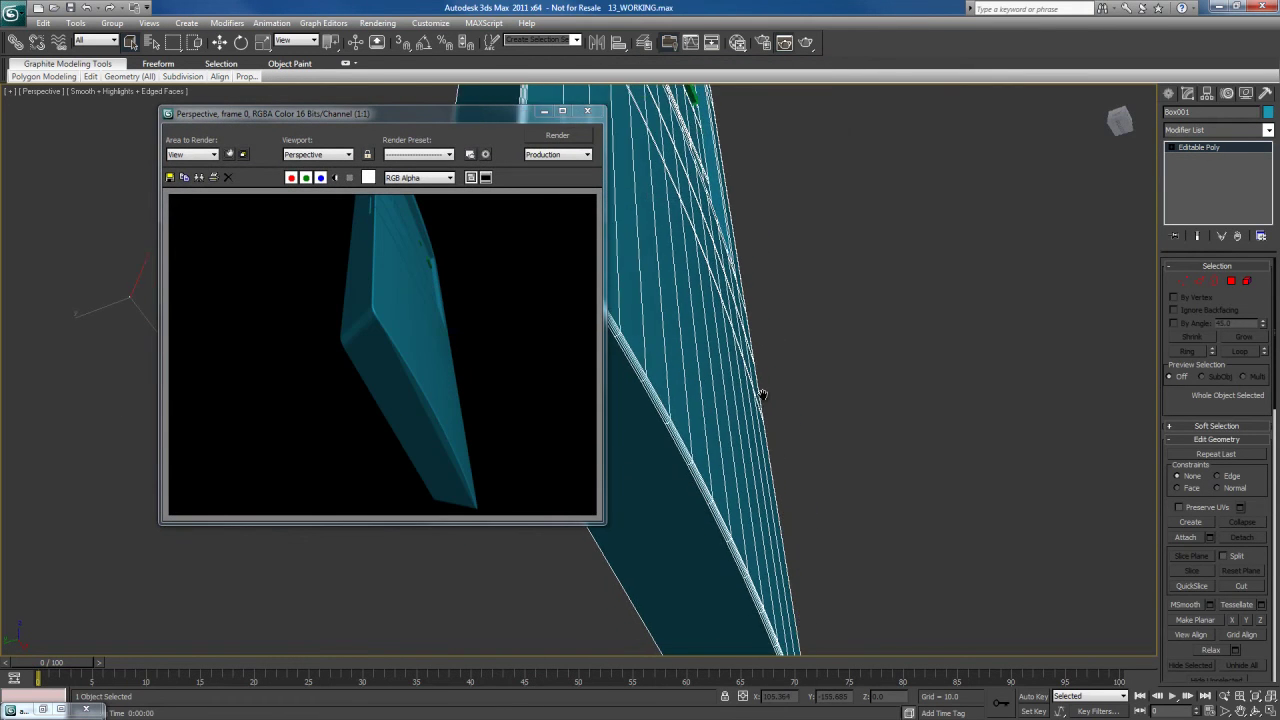
pyautogui.click(598, 113)
pyautogui.keyDown('alt'); pyautogui.moveTo(766, 296); pyautogui.dragTo(724, 480, button='middle'); pyautogui.keyUp('alt')
pyautogui.scroll(-5, 760, 450)
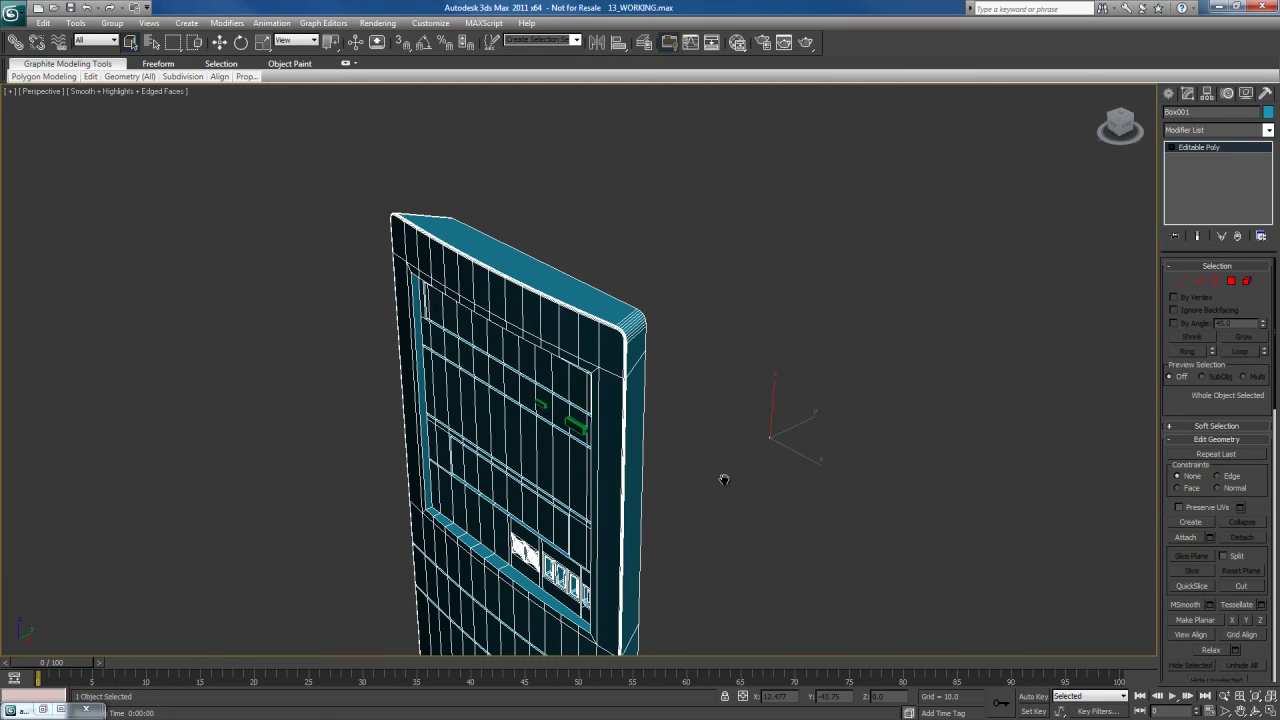